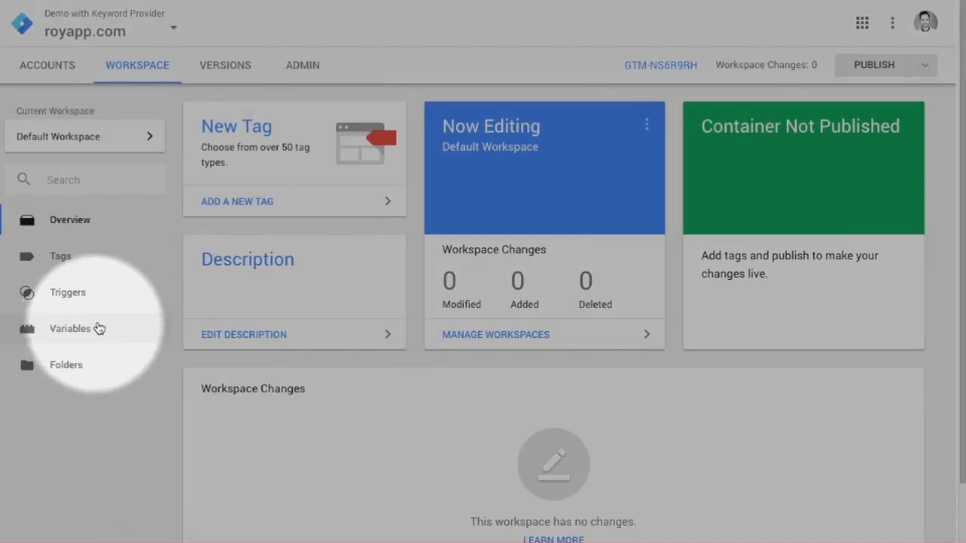
Step: Create a new user-defined variable in the workspace and name it Tracking ID
{"action": "left_click", "coordinate": [99, 328]}
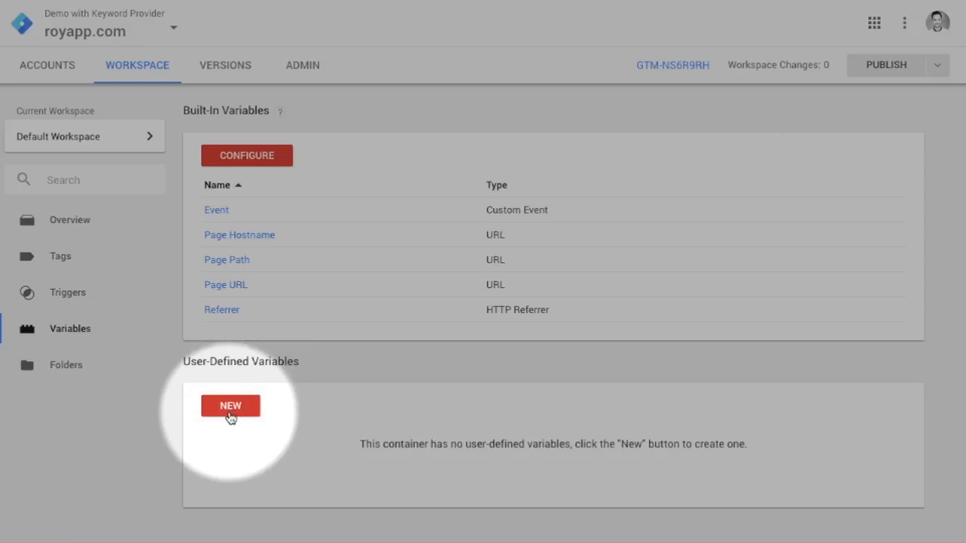
{"action": "left_click", "coordinate": [232, 406]}
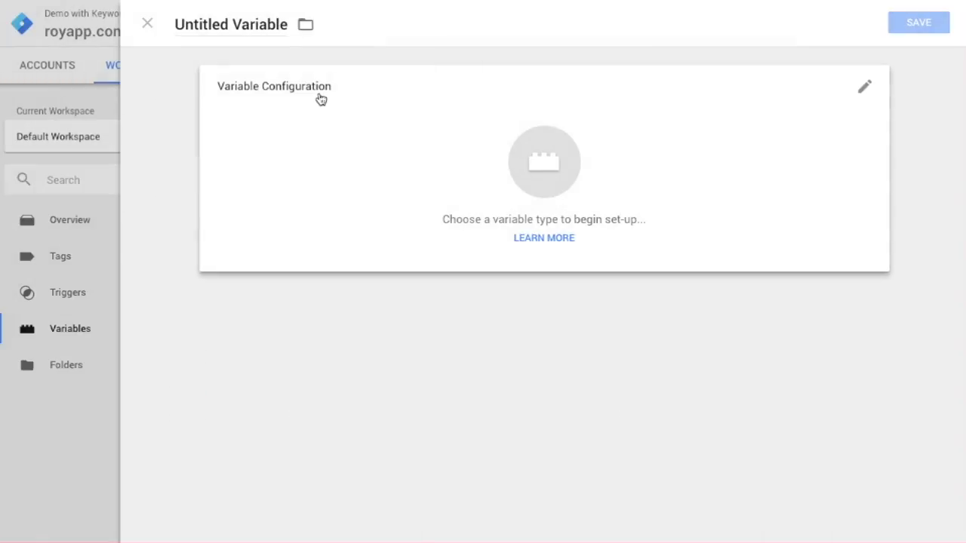
{"action": "triple_click", "coordinate": [243, 23]}
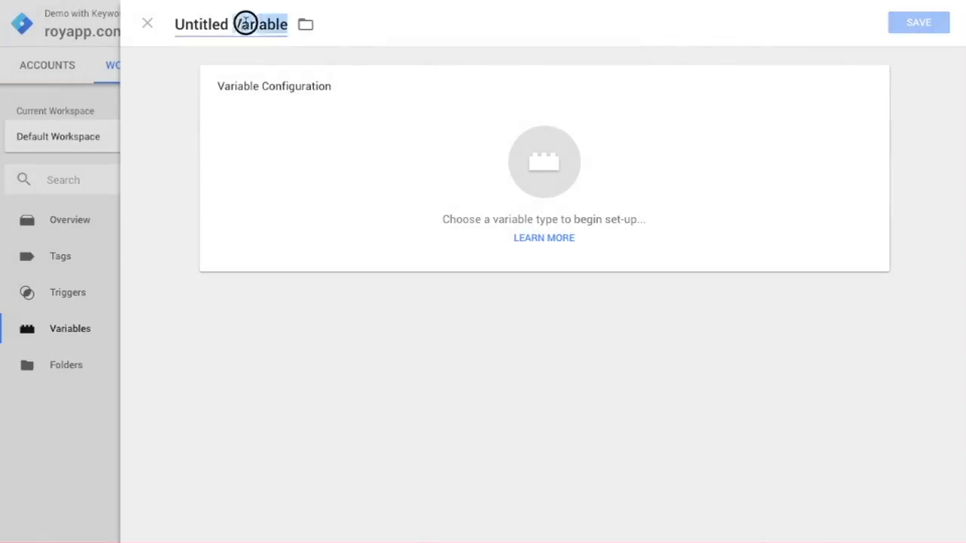
{"action": "type", "text": "Tracking ID"}
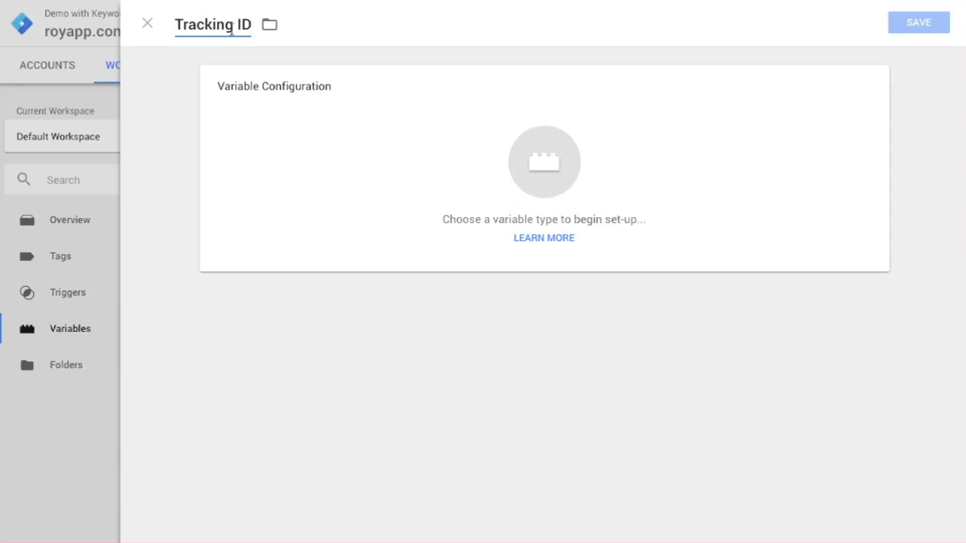
Step: Set the Tracking ID variable's type to Constant, enter the Google Analytics tracking ID as its value and save it
{"action": "left_click", "coordinate": [355, 108]}
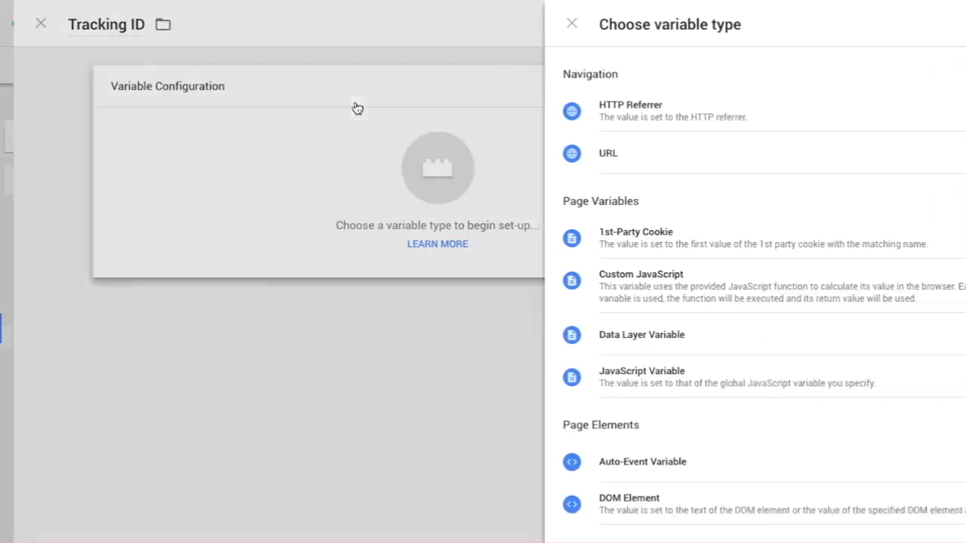
{"action": "scroll", "coordinate": [587, 397], "scroll_direction": "down", "scroll_amount": 3}
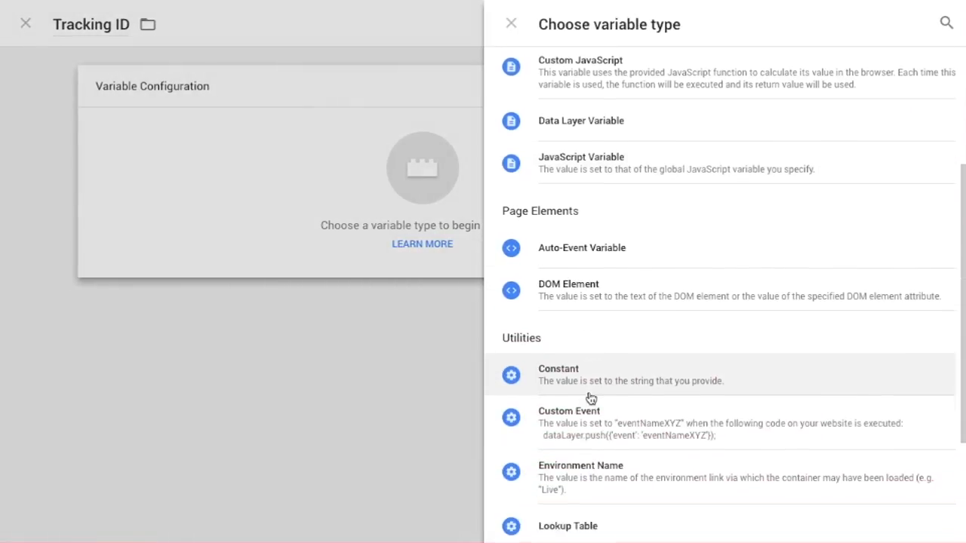
{"action": "scroll", "coordinate": [590, 399], "scroll_direction": "down", "scroll_amount": 1}
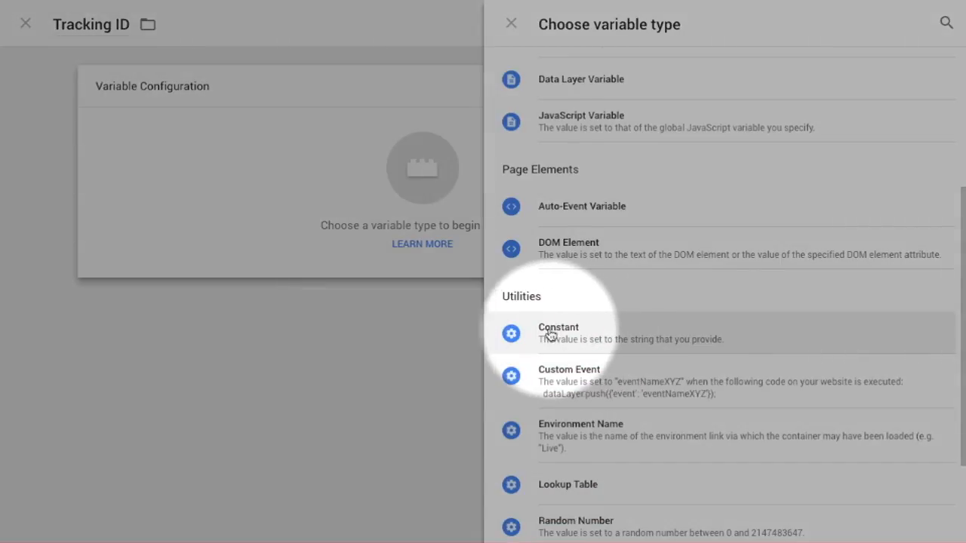
{"action": "left_click", "coordinate": [551, 332]}
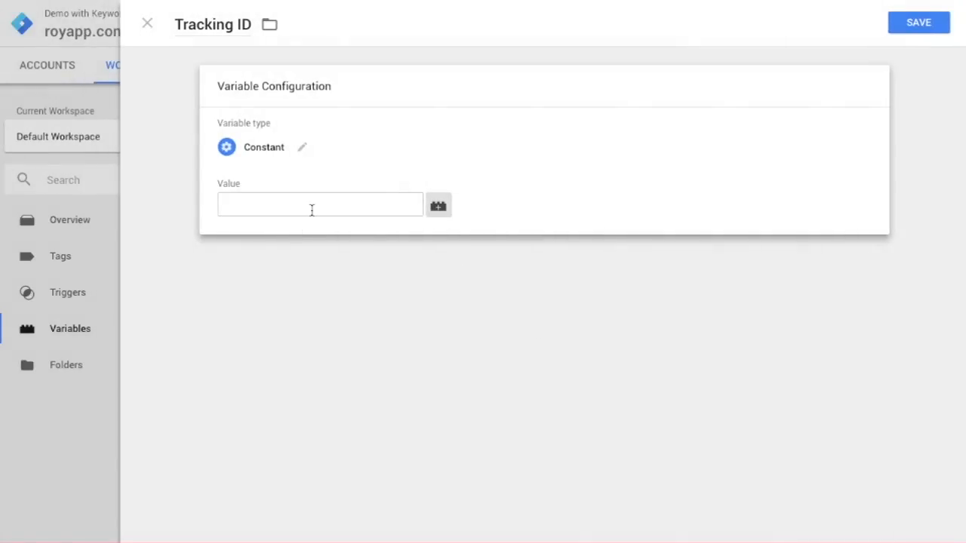
{"action": "left_click", "coordinate": [312, 210]}
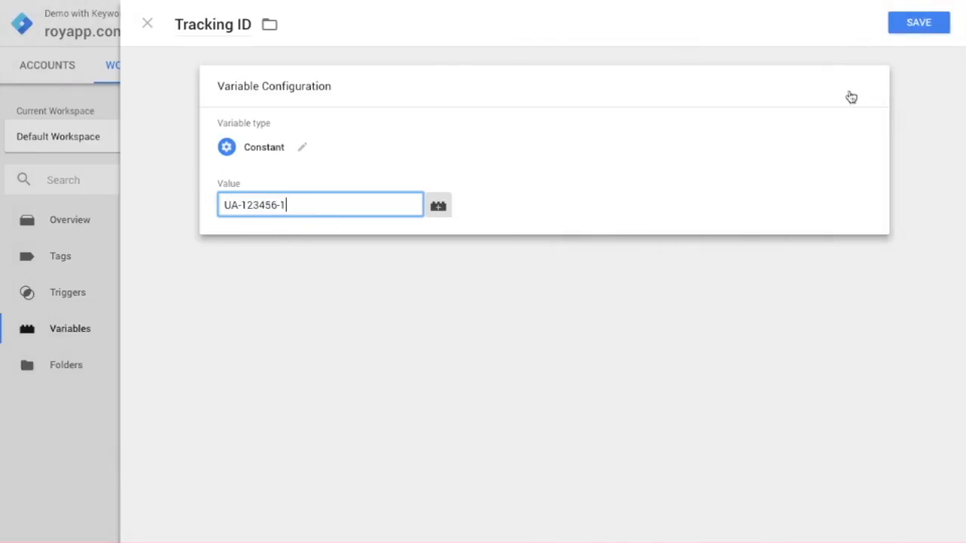
{"action": "left_click", "coordinate": [927, 26]}
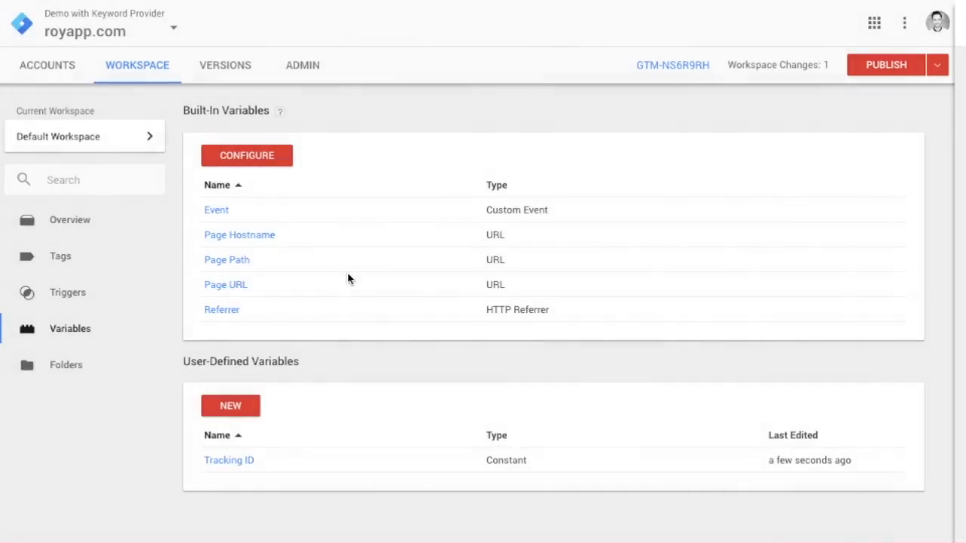
Step: Create another user-defined variable named Keyword Provider Account ID with the type Constant
{"action": "left_click", "coordinate": [232, 408]}
{"action": "left_click", "coordinate": [215, 26]}
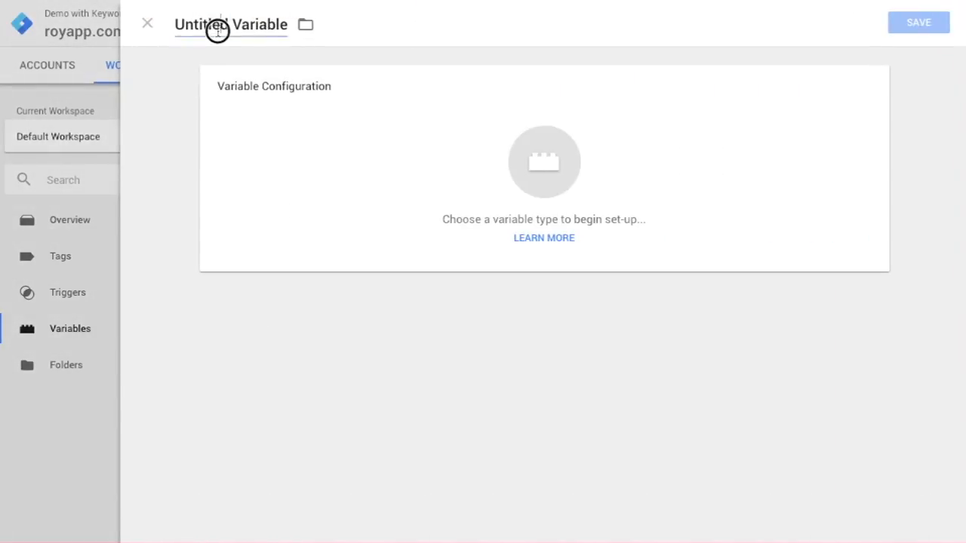
{"action": "type", "text": "Keyword Provid"}
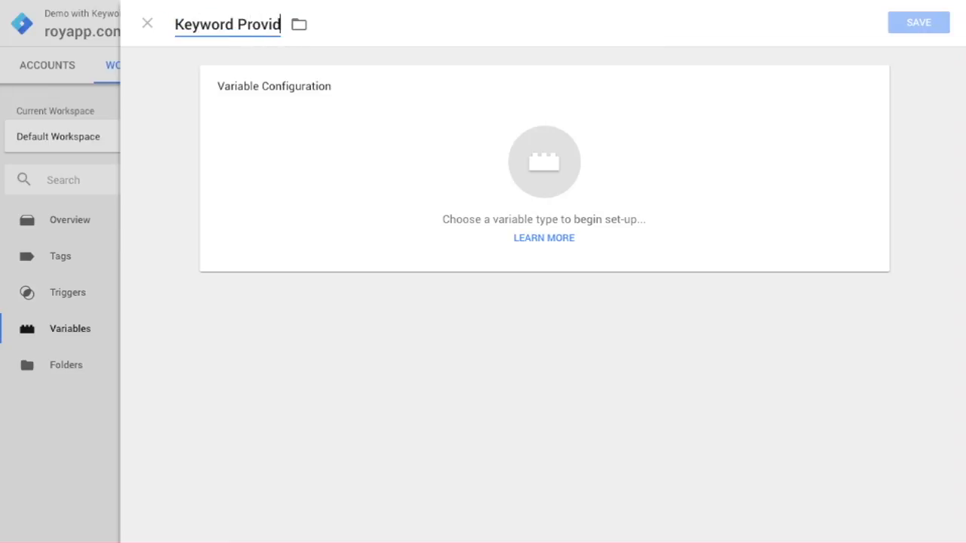
{"action": "type", "text": "er Account"}
{"action": "key", "text": "BackSpace"}
{"action": "type", "text": "nt ID"}
{"action": "left_click", "coordinate": [462, 129]}
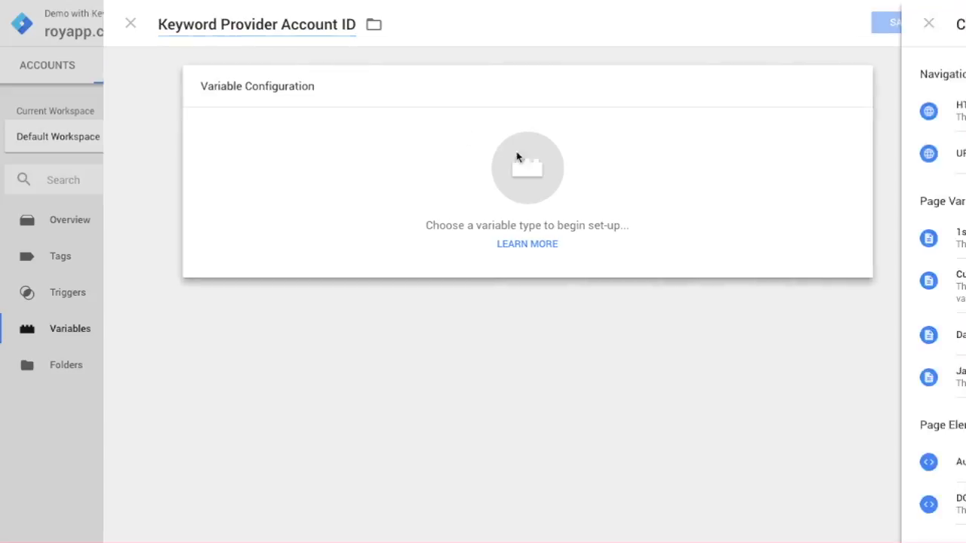
{"action": "scroll", "coordinate": [692, 500], "scroll_direction": "down", "scroll_amount": 3}
{"action": "left_click", "coordinate": [517, 332]}
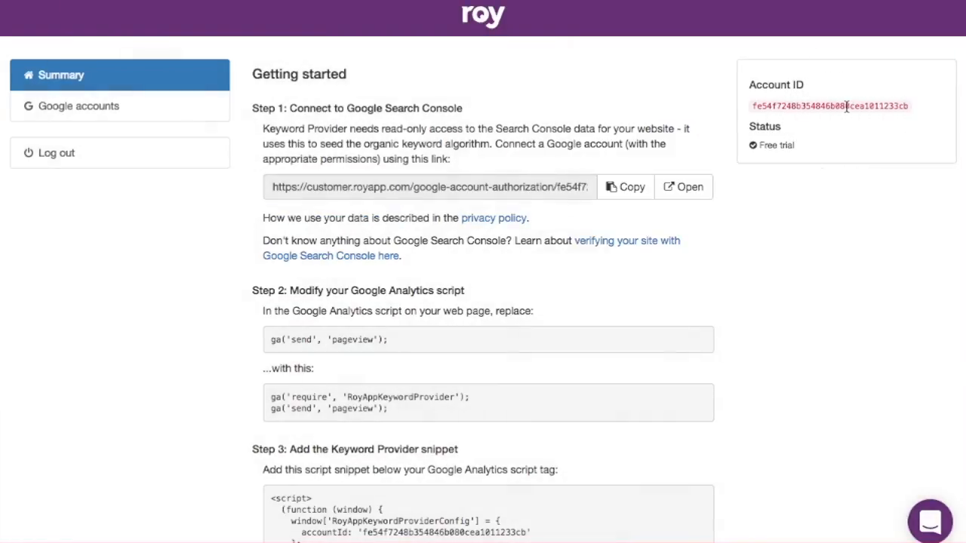
Step: Copy the account ID from the Roy account summary page into the Keyword Provider Account ID variable's value and save it
{"action": "double_click", "coordinate": [845, 108]}
{"action": "key", "text": "ctrl+c"}
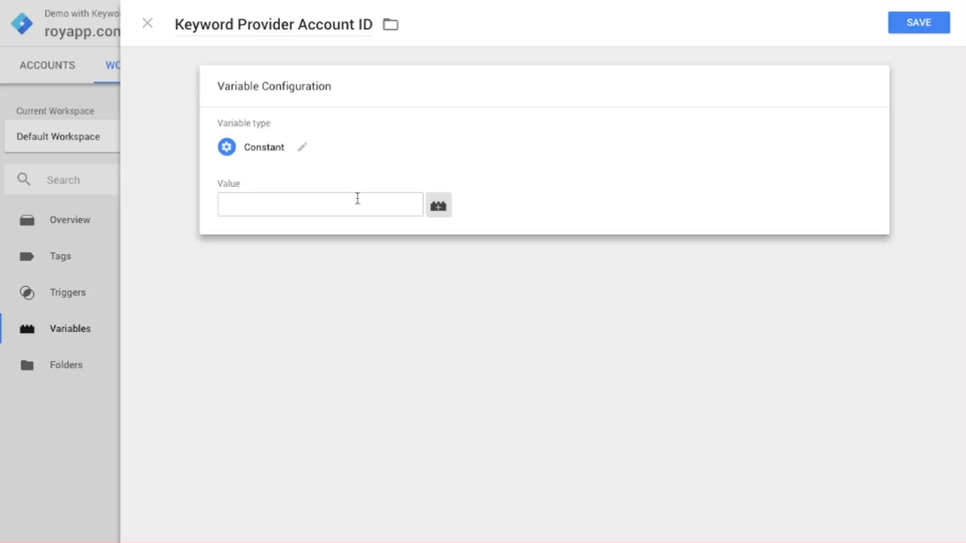
{"action": "left_click", "coordinate": [356, 208]}
{"action": "key", "text": "ctrl+v"}
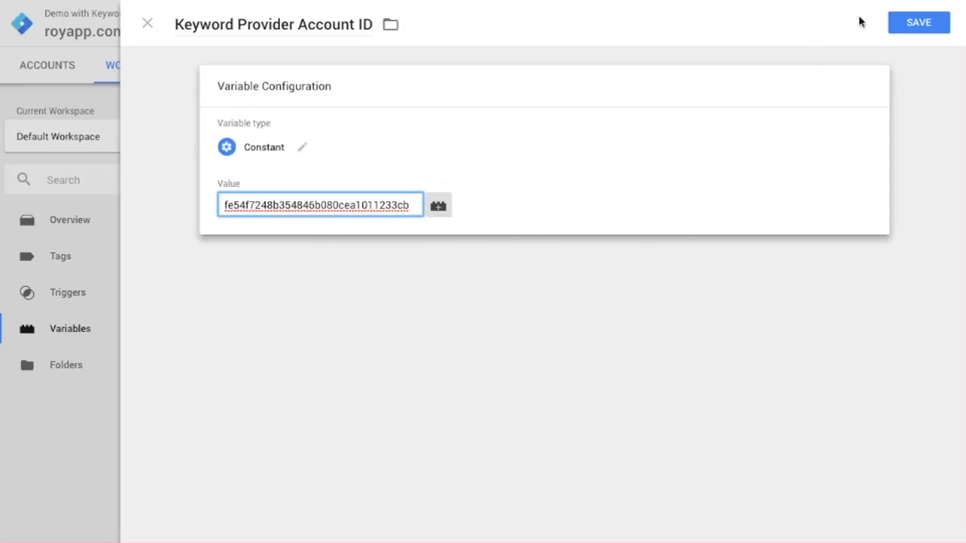
{"action": "left_click", "coordinate": [910, 27]}
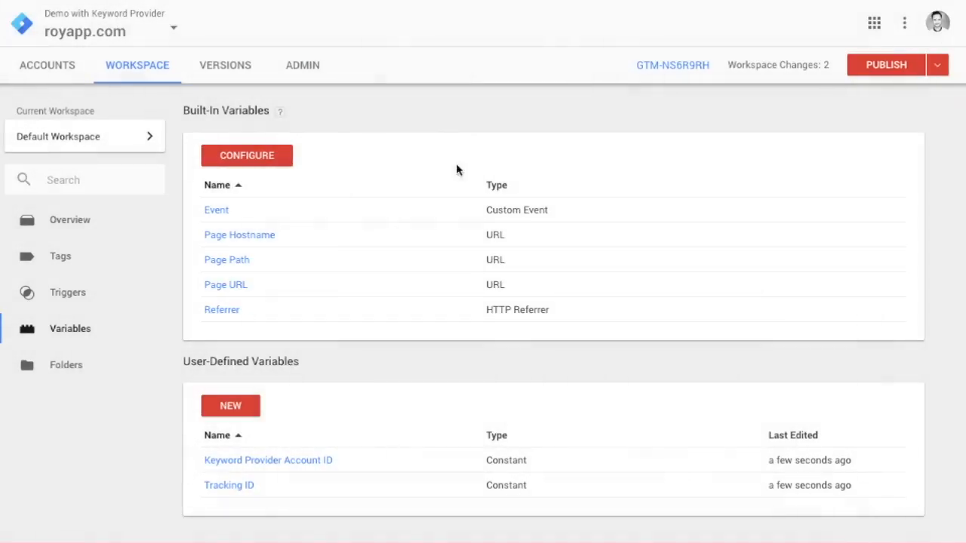
Step: Create a third user-defined variable named Tracker Name with the type Constant
{"action": "left_click", "coordinate": [232, 405]}
{"action": "triple_click", "coordinate": [247, 25]}
{"action": "type", "text": "Tracker Name"}
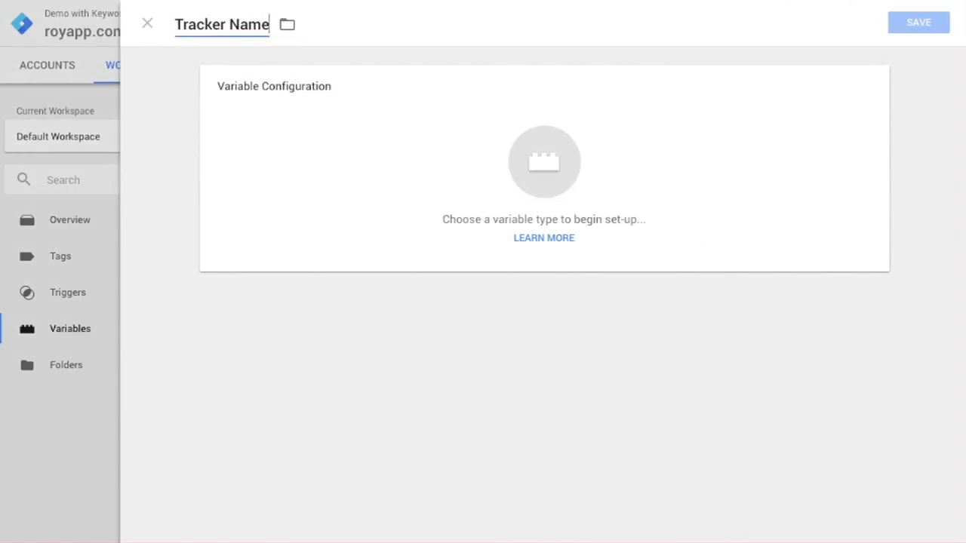
{"action": "left_click", "coordinate": [347, 125]}
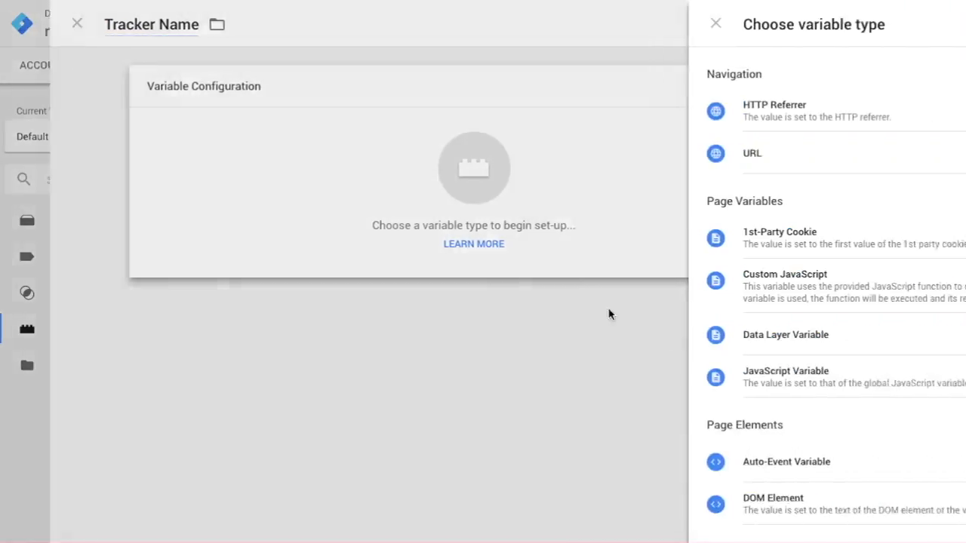
{"action": "scroll", "coordinate": [614, 442], "scroll_direction": "down", "scroll_amount": 3}
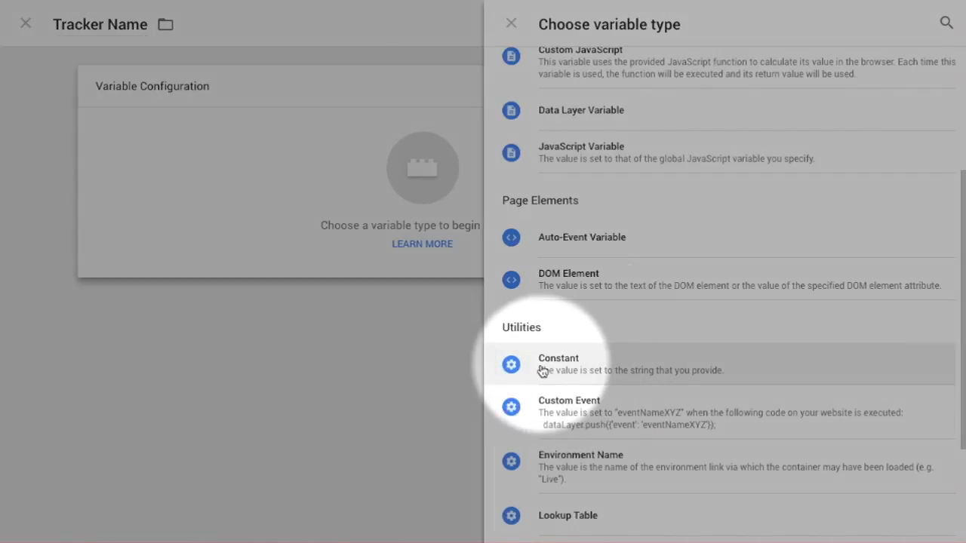
{"action": "left_click", "coordinate": [542, 370]}
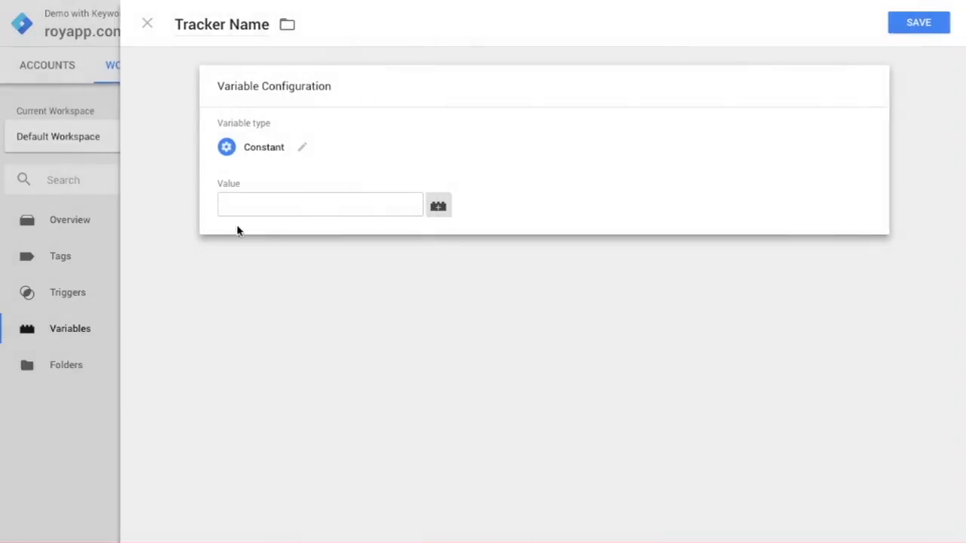
{"action": "left_click", "coordinate": [284, 213]}
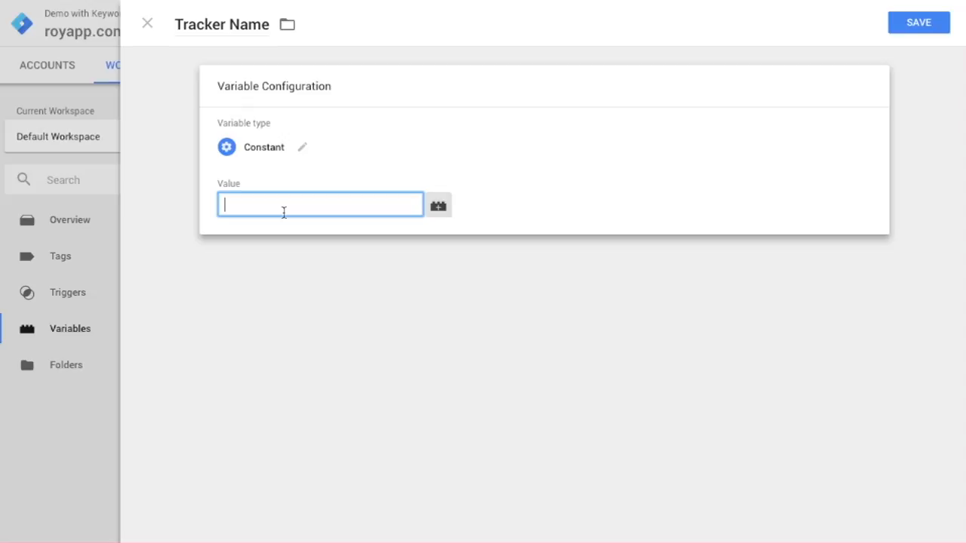
{"action": "type", "text": "whateve"}
{"action": "type", "text": "r"}
{"action": "key", "text": "BackSpace"}
{"action": "type", "text": "ver"}
{"action": "key", "text": "ctrl+a"}
{"action": "type", "text": "royapp"}
Step: Set the Tracker Name variable's value to somethingWithoutSpace and save the variable
{"action": "key", "text": "ctrl+a"}
{"action": "type", "text": "somethingWihthout"}
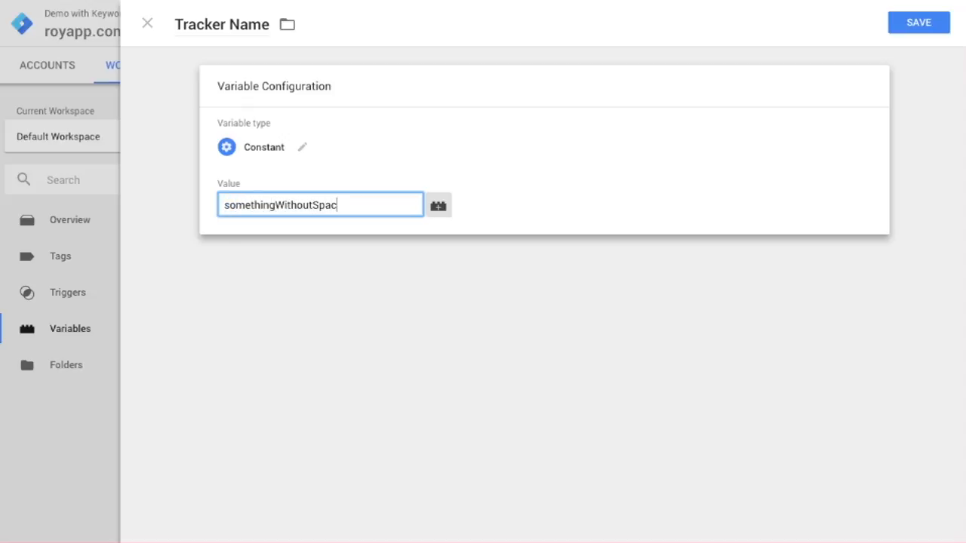
{"action": "type", "text": "Space"}
{"action": "left_click", "coordinate": [911, 24]}
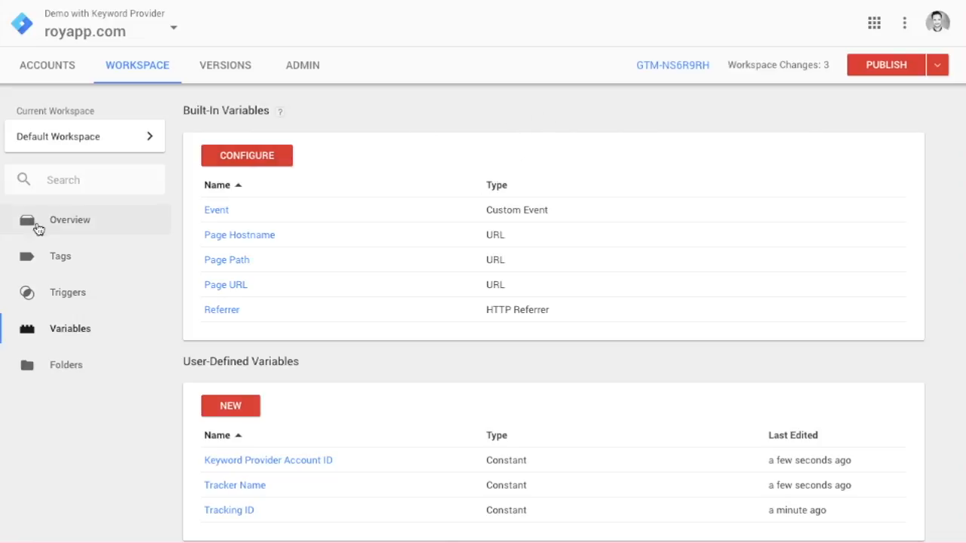
Step: Create a new tag and name it "GA - prepare Keyword Provider"
{"action": "left_click", "coordinate": [66, 262]}
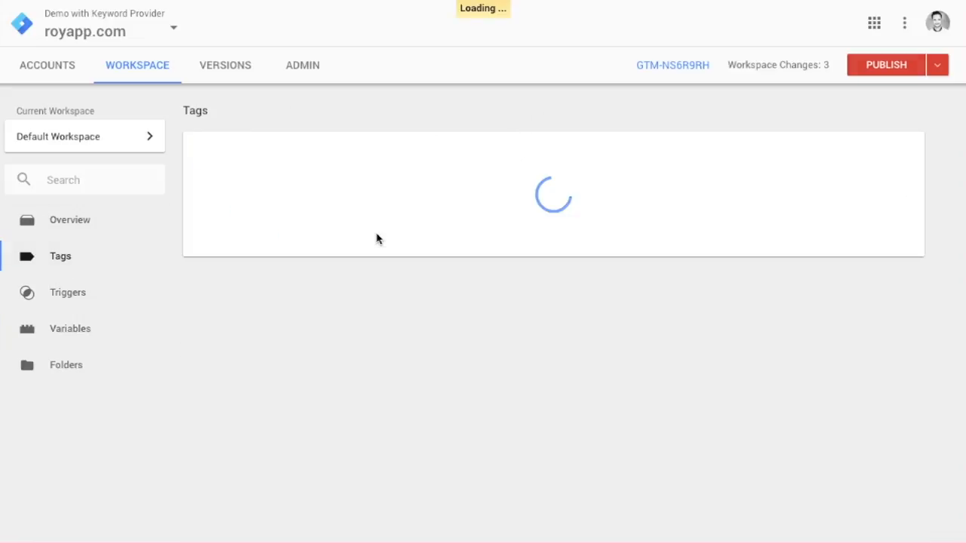
{"action": "left_click", "coordinate": [235, 153]}
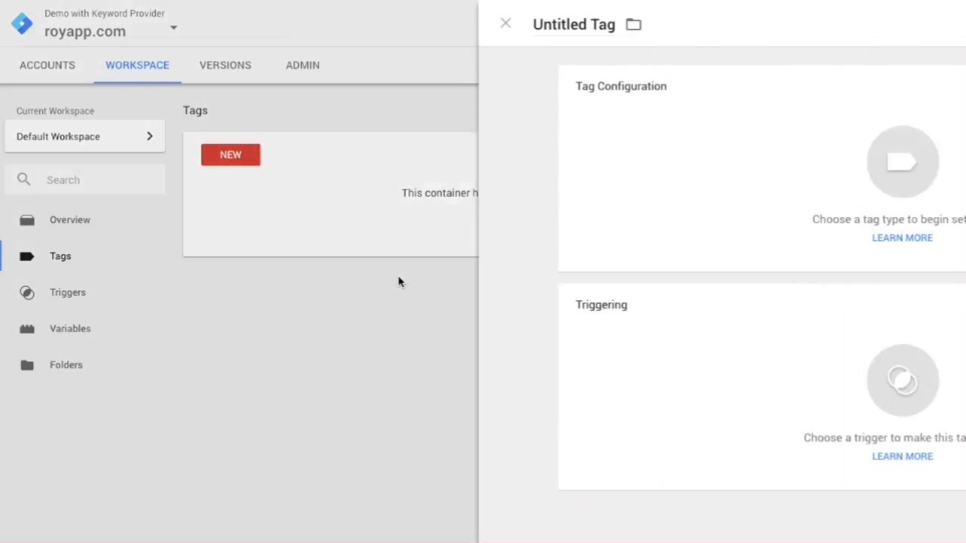
{"action": "left_click", "coordinate": [227, 29]}
{"action": "type", "text": "GA - prepw"}
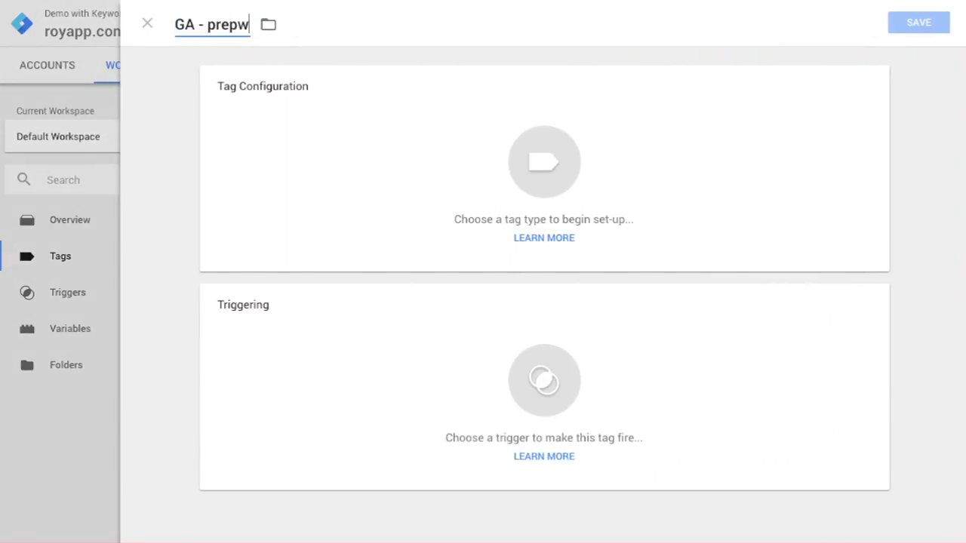
{"action": "key", "text": "BackSpace"}
{"action": "type", "text": "are"}
{"action": "type", "text": " Keyword Provider"}
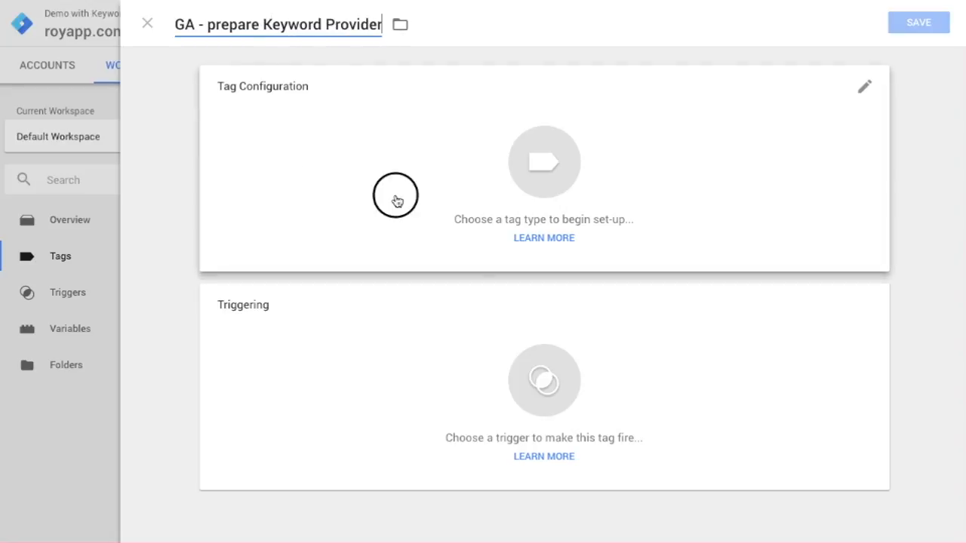
Step: Set the tag's type to Custom HTML and paste the Google Analytics and Keyword Provider script as its HTML
{"action": "left_click", "coordinate": [423, 202]}
{"action": "scroll", "coordinate": [589, 382], "scroll_direction": "down", "scroll_amount": 2}
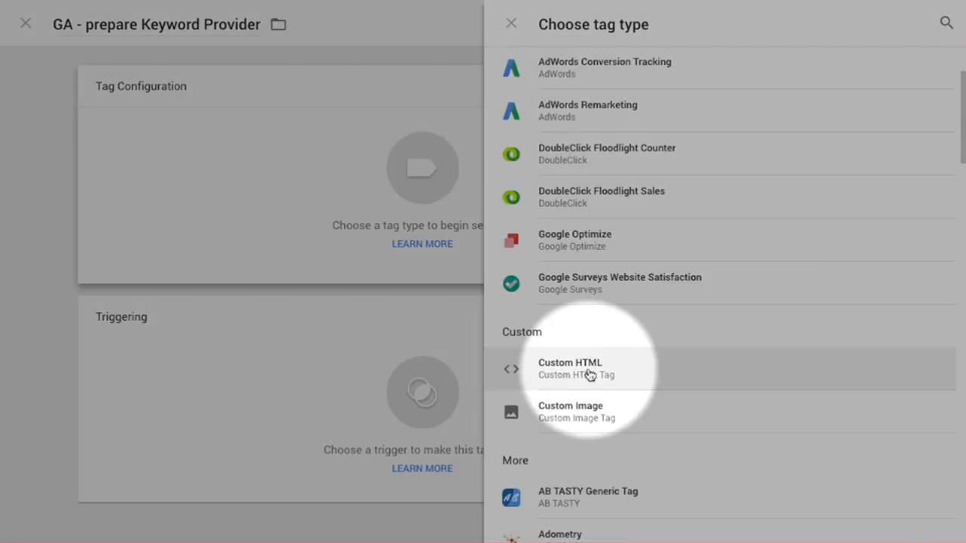
{"action": "left_click", "coordinate": [589, 371]}
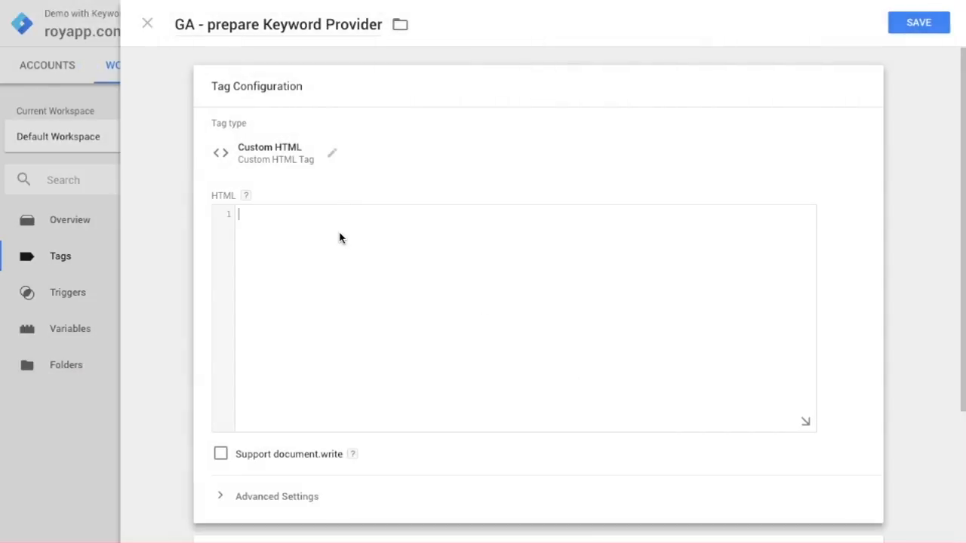
{"action": "key", "text": "ctrl+v"}
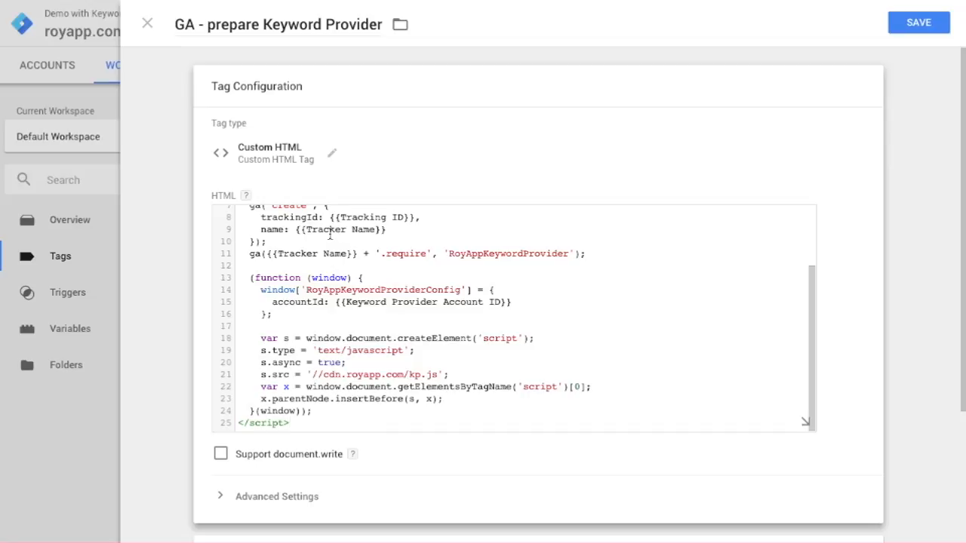
Step: Examine the full-size HTML script's Google Analytics loader and the tracker creation that uses the Tracking ID and Tracker Name variables
{"action": "left_click", "coordinate": [804, 423]}
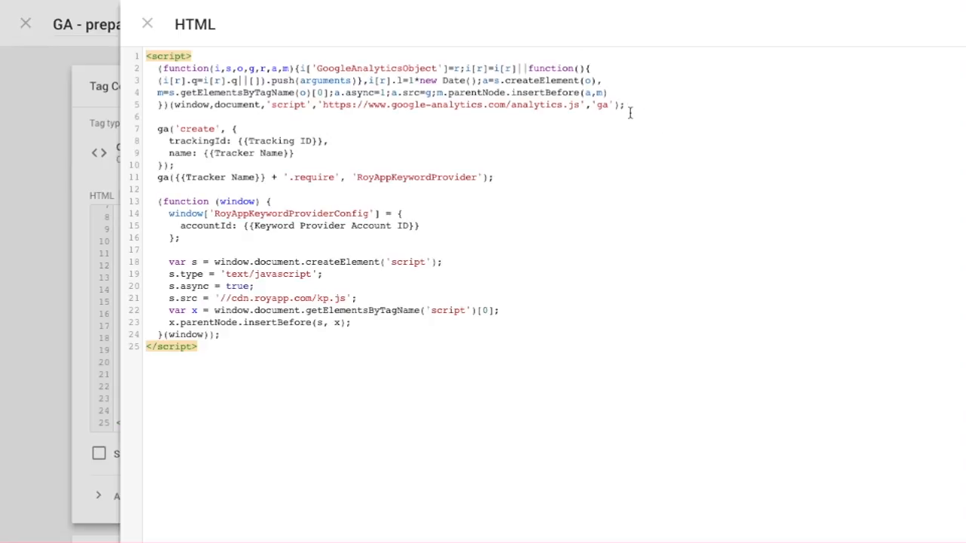
{"action": "left_click_drag", "start_coordinate": [630, 112], "coordinate": [154, 68]}
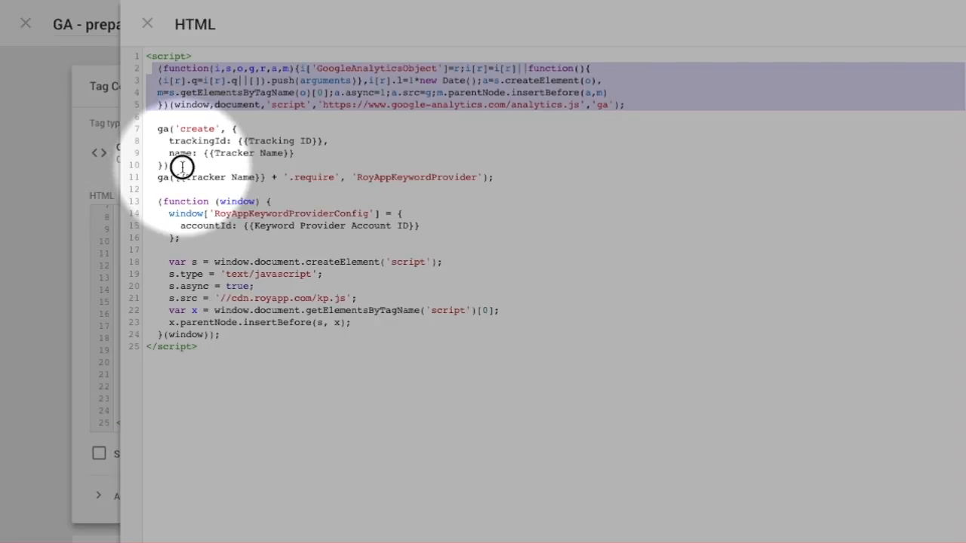
{"action": "left_click_drag", "start_coordinate": [176, 164], "coordinate": [159, 134]}
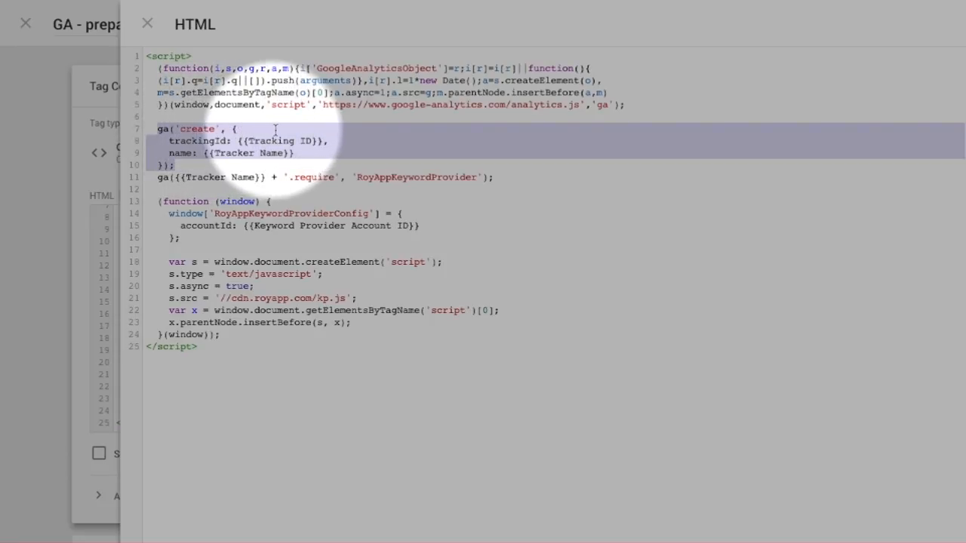
{"action": "double_click", "coordinate": [193, 141]}
{"action": "double_click", "coordinate": [270, 142]}
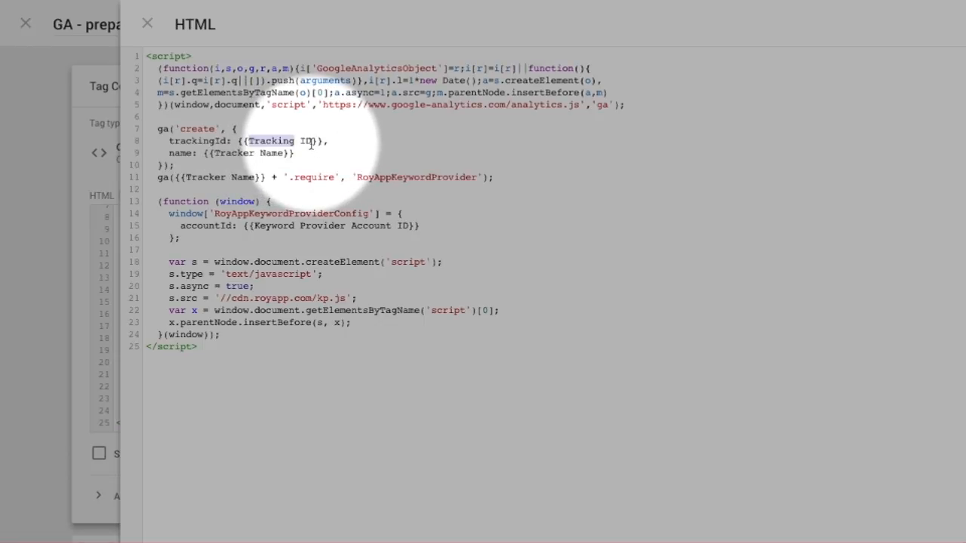
{"action": "double_click", "coordinate": [179, 153]}
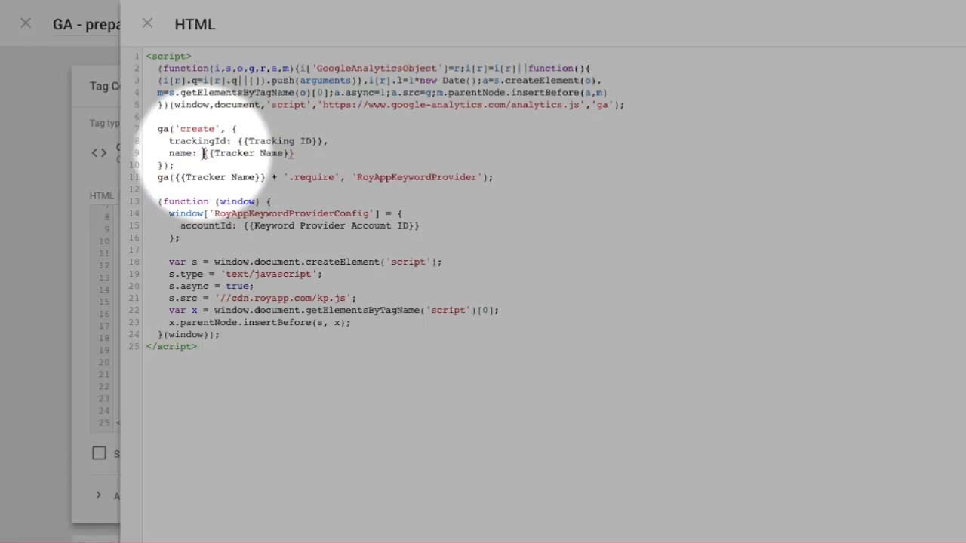
{"action": "left_click_drag", "start_coordinate": [202, 153], "coordinate": [297, 153]}
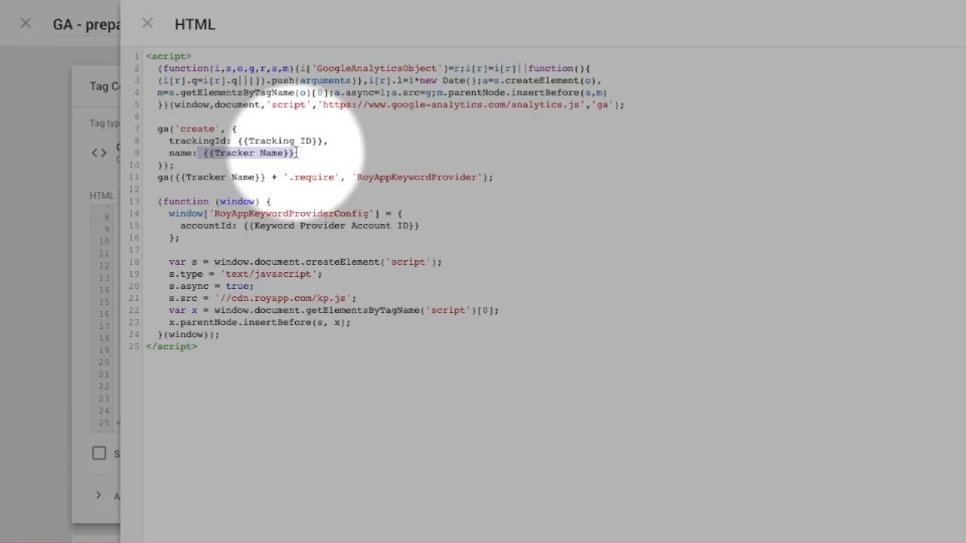
Step: Examine the RoyAppKeywordProvider require call and the configuration block that uses the Keyword Provider Account ID variable
{"action": "left_click", "coordinate": [172, 177]}
{"action": "left_click_drag", "start_coordinate": [172, 176], "coordinate": [340, 180]}
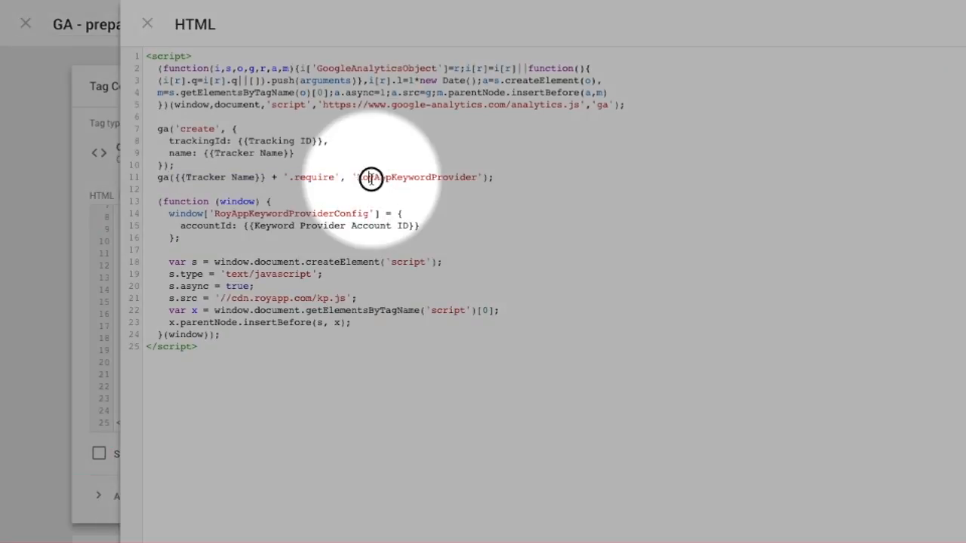
{"action": "double_click", "coordinate": [370, 178]}
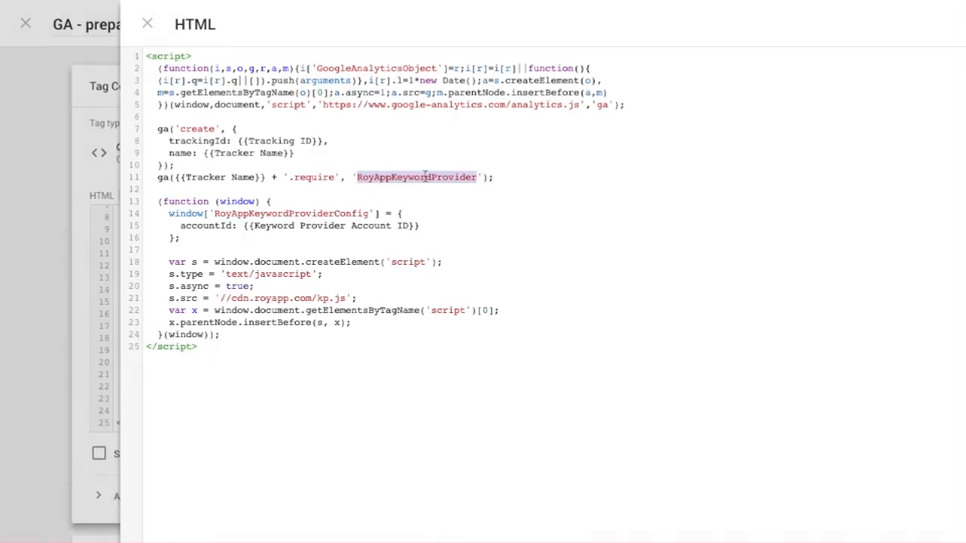
{"action": "left_click_drag", "start_coordinate": [160, 201], "coordinate": [397, 367]}
{"action": "left_click", "coordinate": [301, 238]}
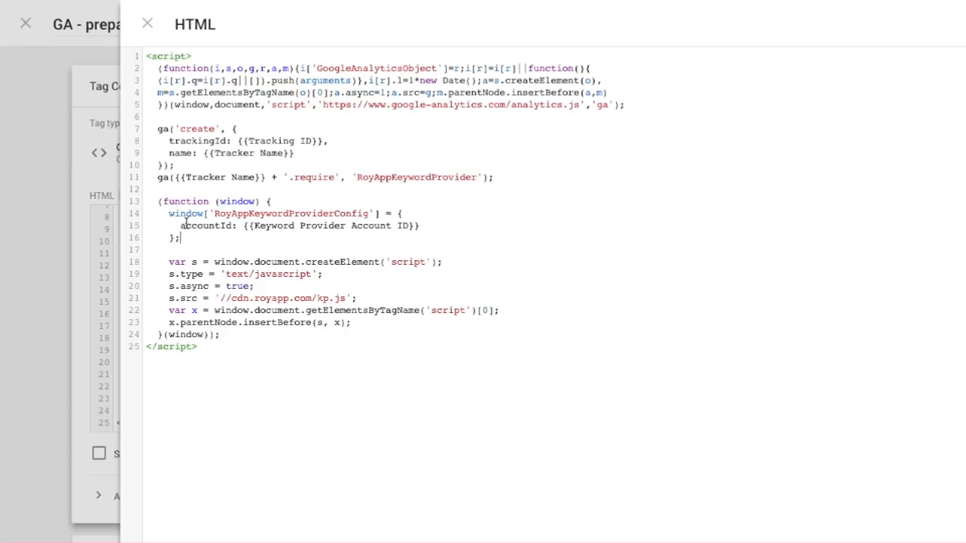
{"action": "double_click", "coordinate": [184, 226]}
{"action": "left_click", "coordinate": [243, 228]}
{"action": "left_click", "coordinate": [428, 224], "text": "shift"}
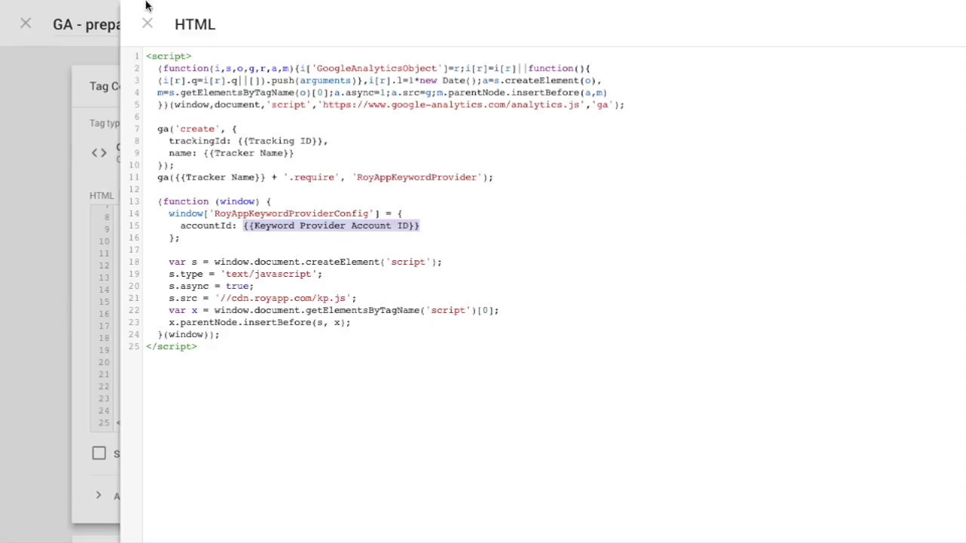
Step: Leave the full-size script view and save the GA - prepare Keyword Provider tag without a firing trigger
{"action": "left_click", "coordinate": [147, 24]}
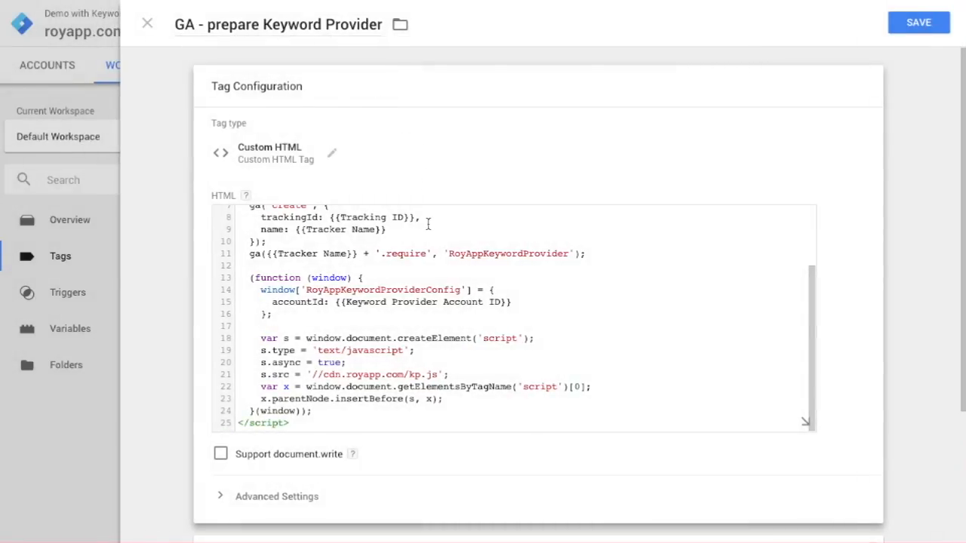
{"action": "left_click", "coordinate": [901, 28]}
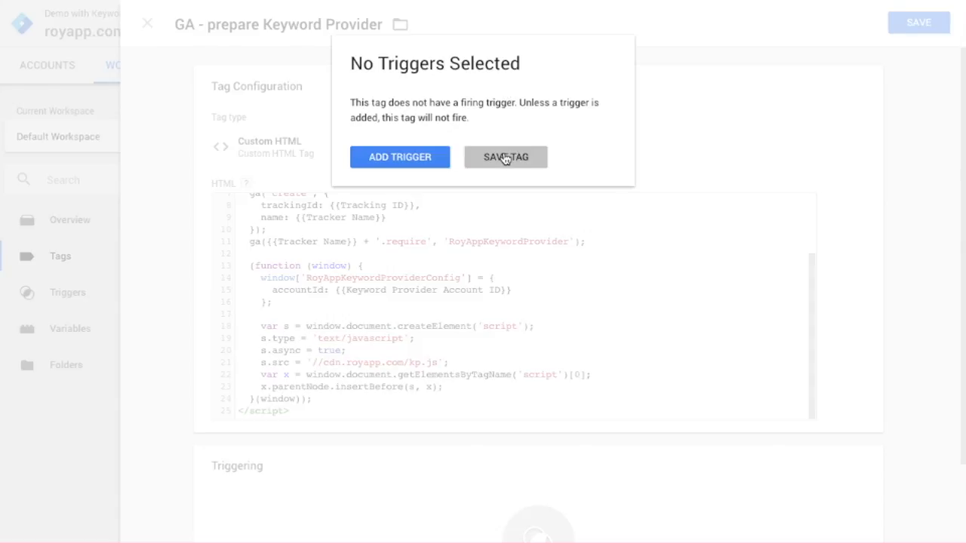
{"action": "left_click", "coordinate": [505, 157]}
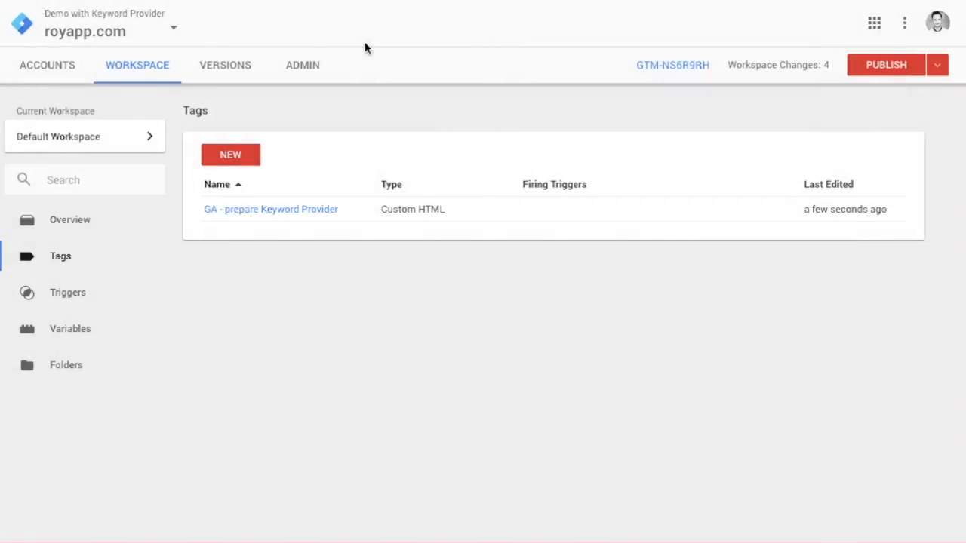
Step: Create a new tag named "GA - pageview" with the type Universal Analytics
{"action": "left_click", "coordinate": [230, 157]}
{"action": "left_click", "coordinate": [219, 13]}
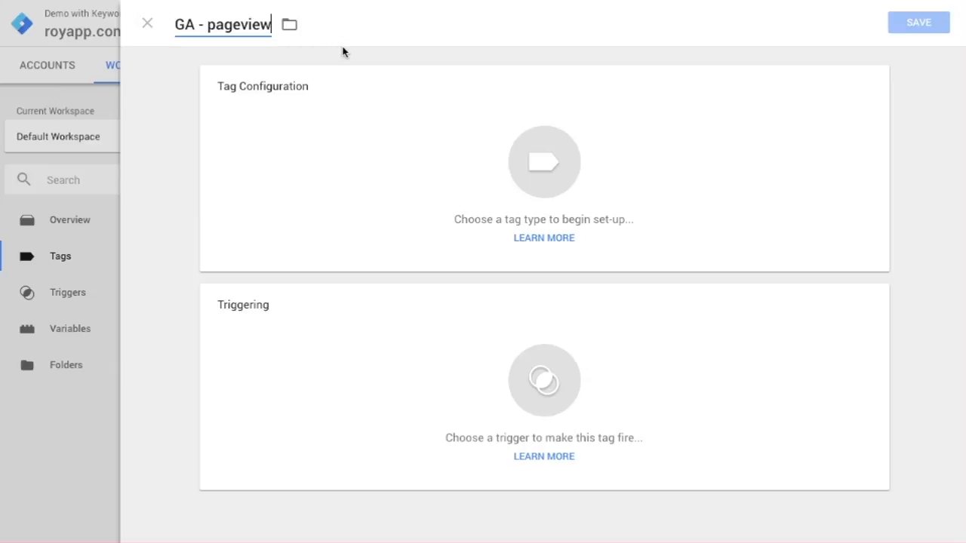
{"action": "left_click", "coordinate": [354, 129]}
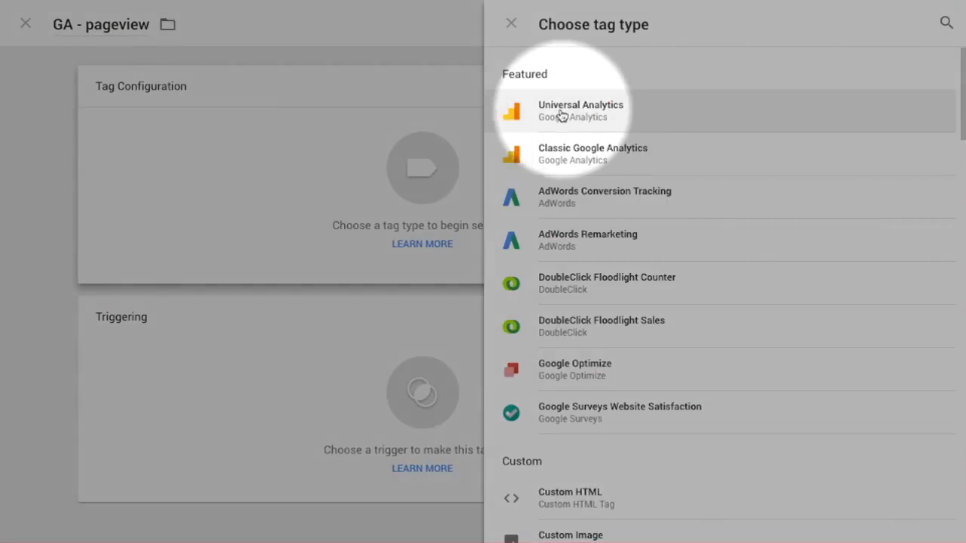
{"action": "left_click", "coordinate": [555, 113]}
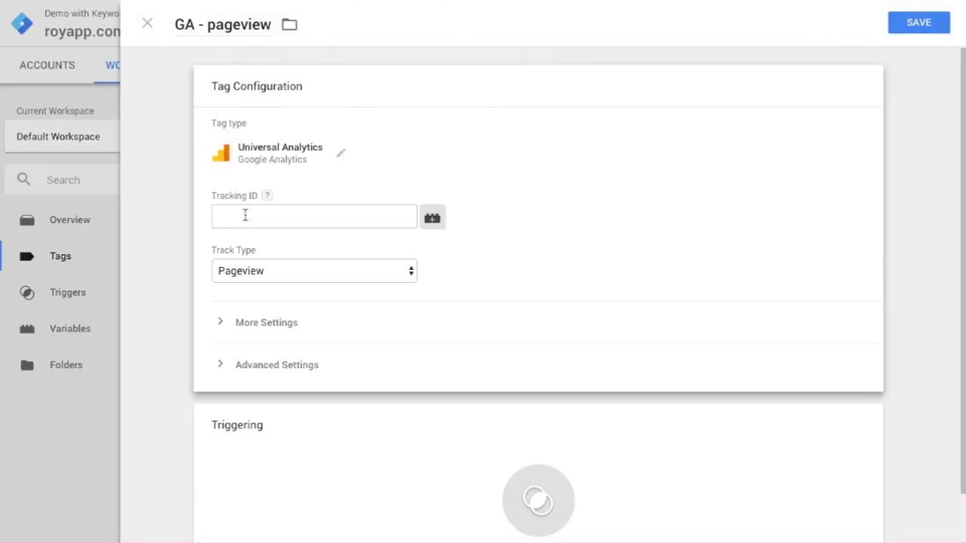
Step: Set the pageview tag's Tracking ID to the {{Tracking ID}} variable
{"action": "left_click", "coordinate": [245, 216]}
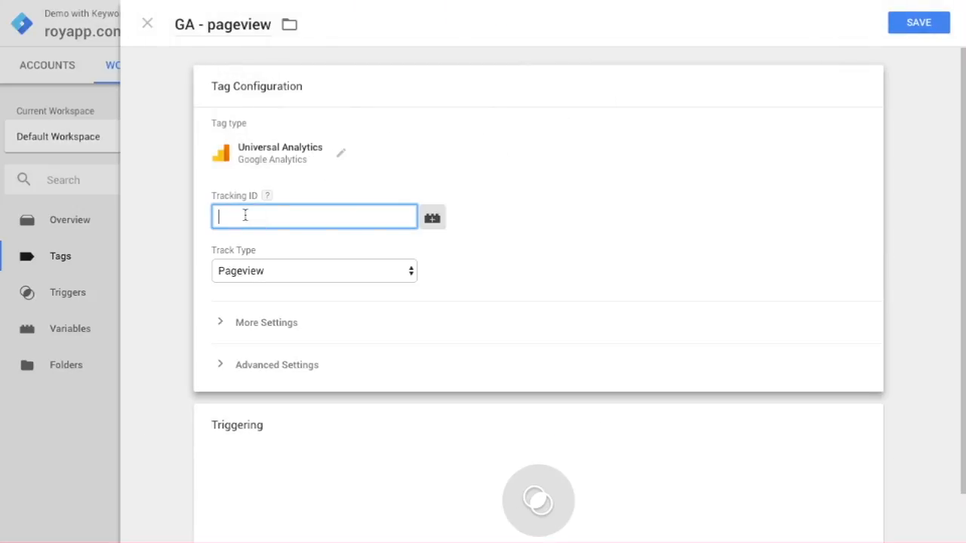
{"action": "type", "text": "{{Tra"}
{"action": "key", "text": "Down"}
{"action": "key", "text": "Down"}
{"action": "key", "text": "Return"}
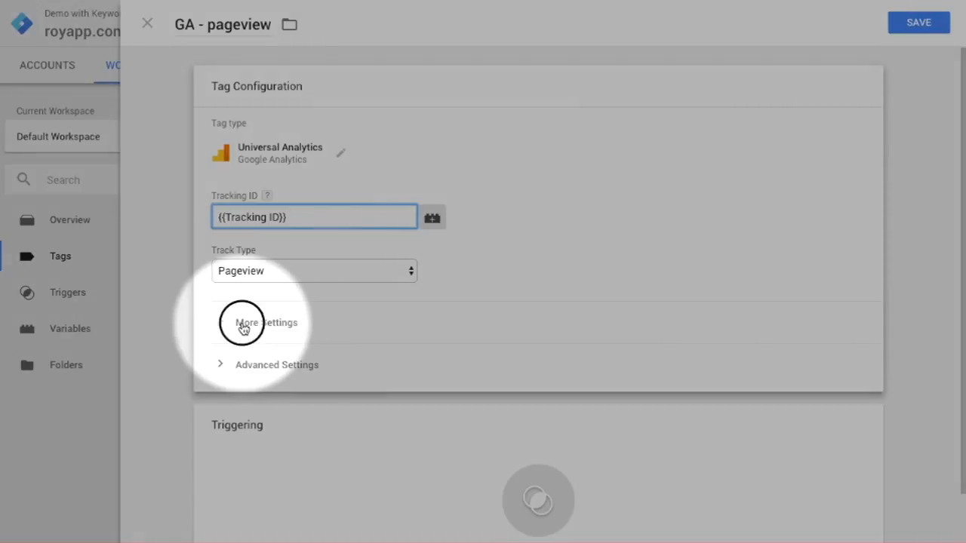
Step: Enable Set Tracker Name in the pageview tag's advanced configuration and set the tracker name to {{Tracker Name}}
{"action": "left_click", "coordinate": [243, 324]}
{"action": "scroll", "coordinate": [263, 352], "scroll_direction": "down", "scroll_amount": 2}
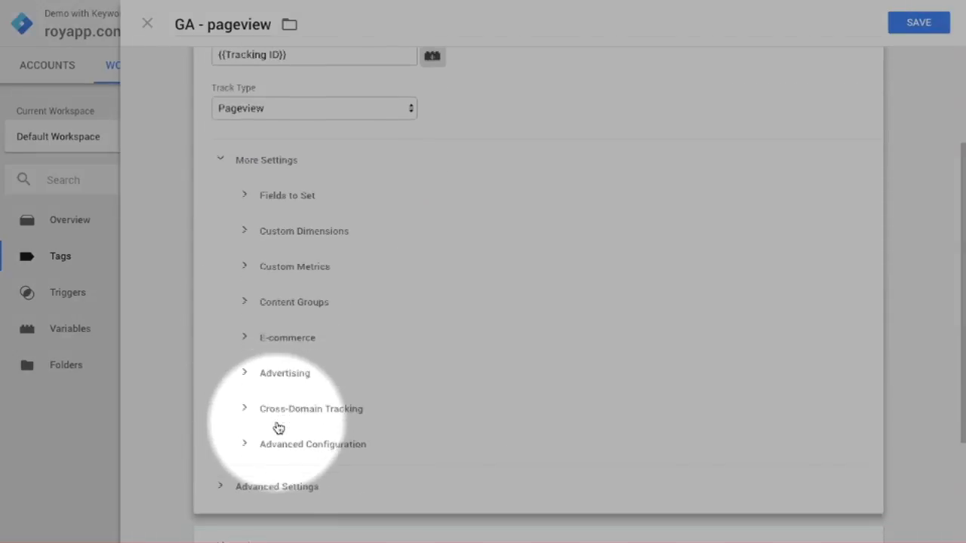
{"action": "left_click", "coordinate": [285, 445]}
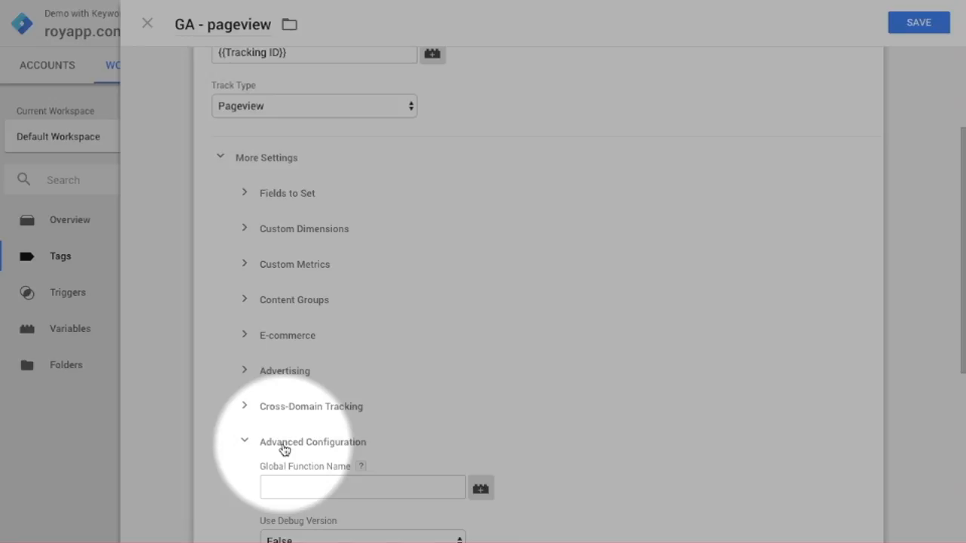
{"action": "scroll", "coordinate": [279, 448], "scroll_direction": "down", "scroll_amount": 3}
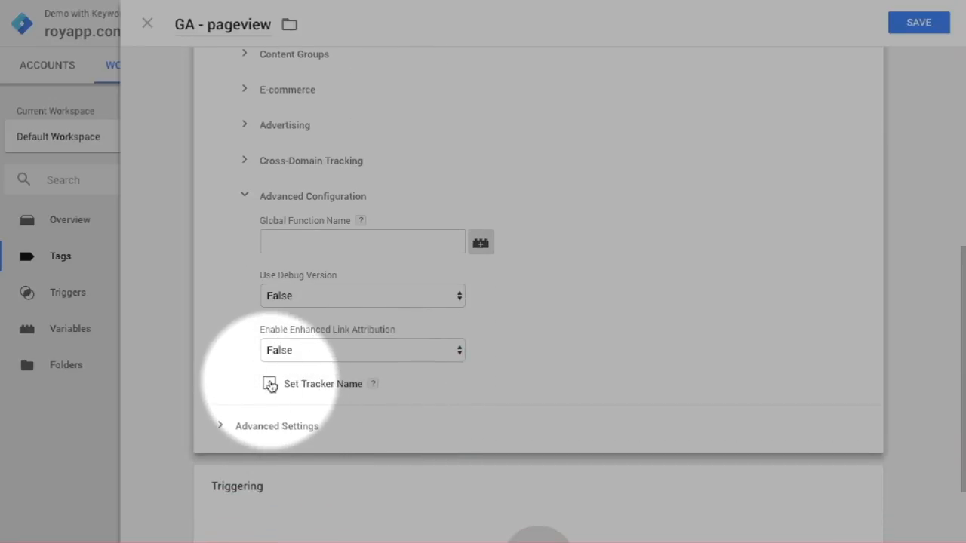
{"action": "left_click", "coordinate": [269, 384]}
{"action": "left_click", "coordinate": [291, 419]}
{"action": "type", "text": "{{Tracker Name"}
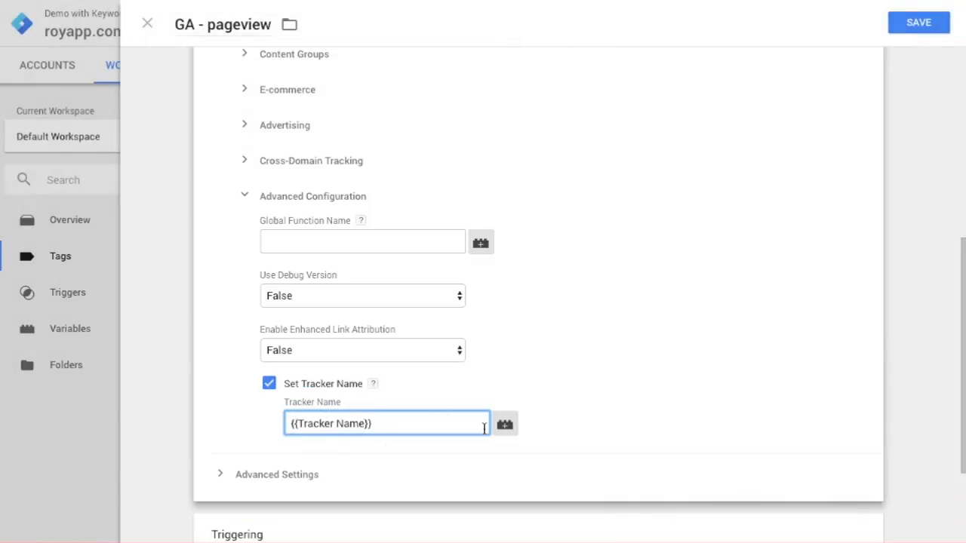
Step: Set up tag sequencing so that GA - prepare Keyword Provider fires before the GA - pageview tag
{"action": "scroll", "coordinate": [484, 427], "scroll_direction": "down", "scroll_amount": 3}
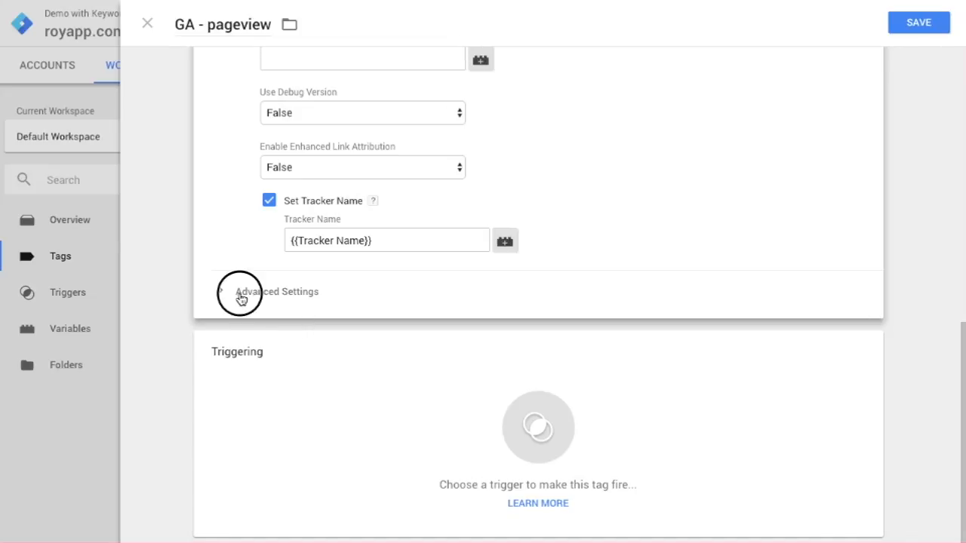
{"action": "left_click", "coordinate": [241, 298]}
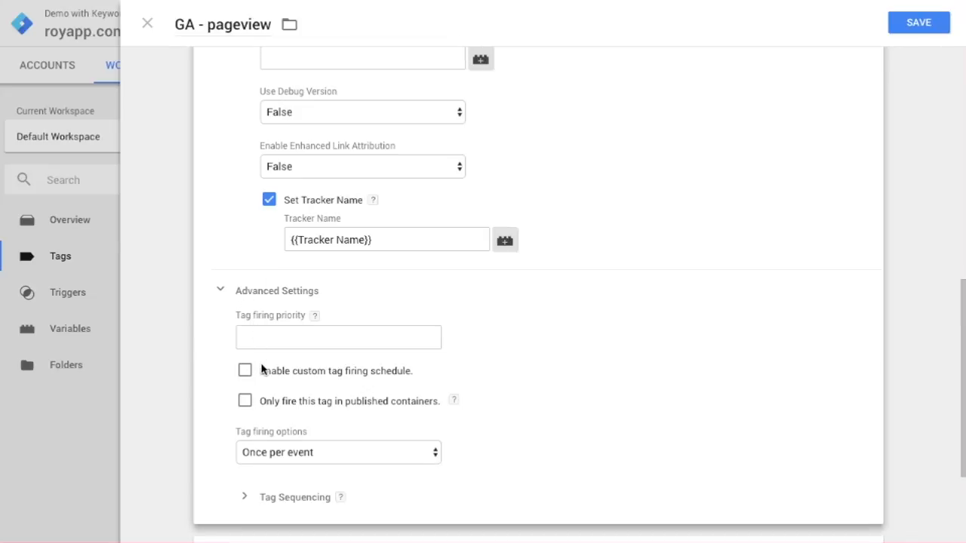
{"action": "scroll", "coordinate": [259, 408], "scroll_direction": "down", "scroll_amount": 1}
{"action": "left_click", "coordinate": [250, 439]}
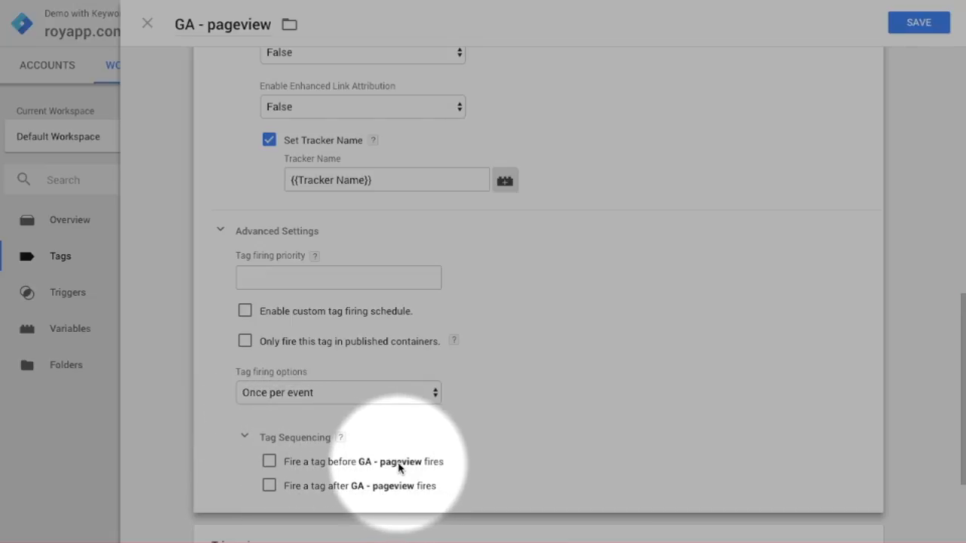
{"action": "left_click", "coordinate": [270, 463]}
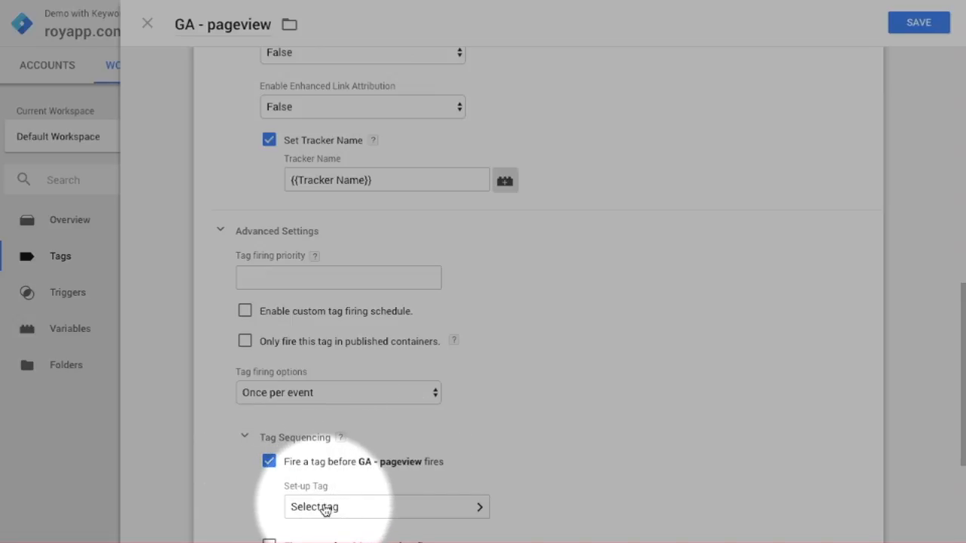
{"action": "left_click", "coordinate": [324, 510]}
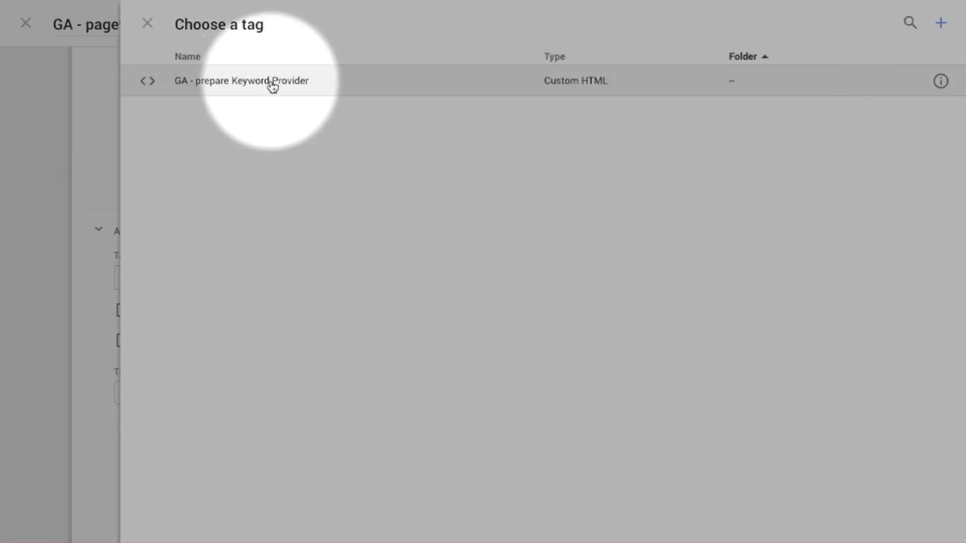
{"action": "left_click", "coordinate": [231, 81]}
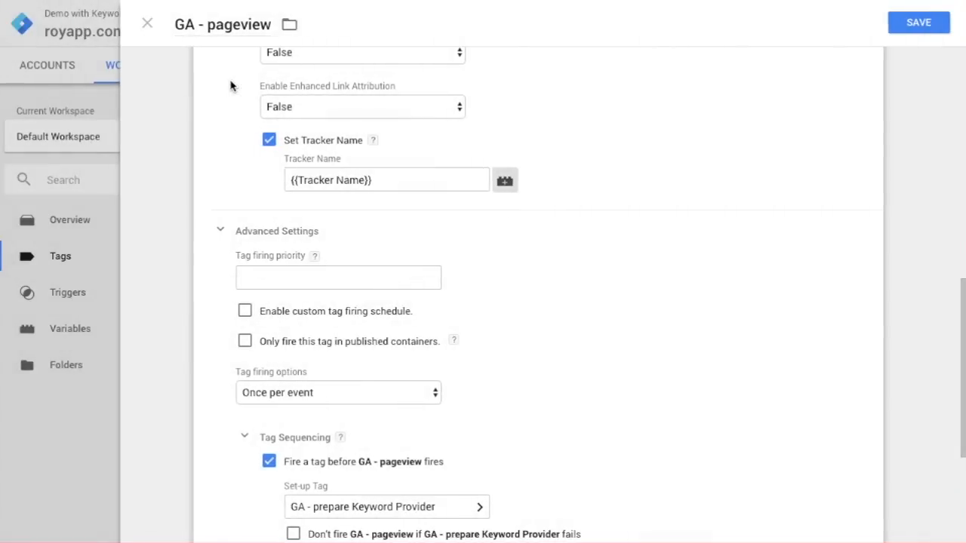
Step: Add the All Pages trigger to the GA - pageview tag and save the tag
{"action": "scroll", "coordinate": [526, 403], "scroll_direction": "down", "scroll_amount": 5}
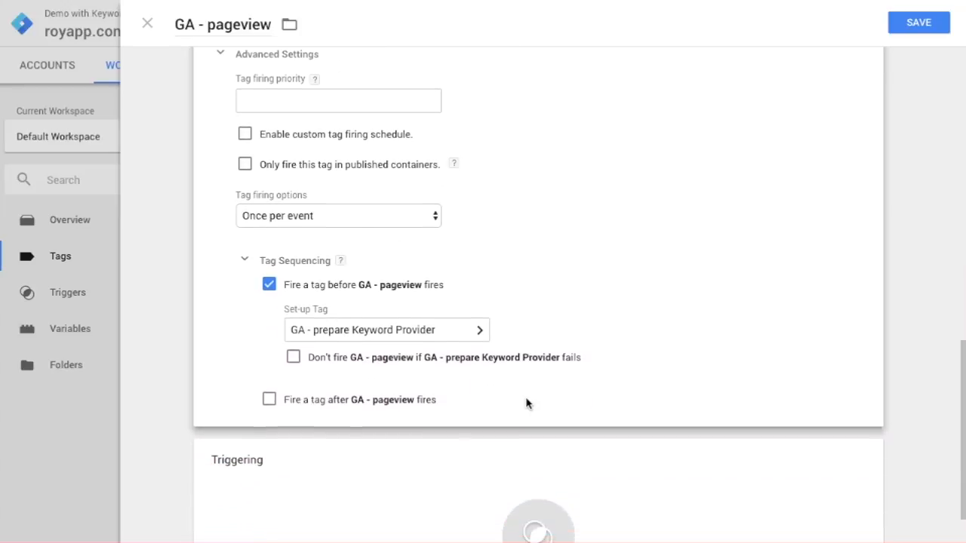
{"action": "left_click", "coordinate": [528, 403]}
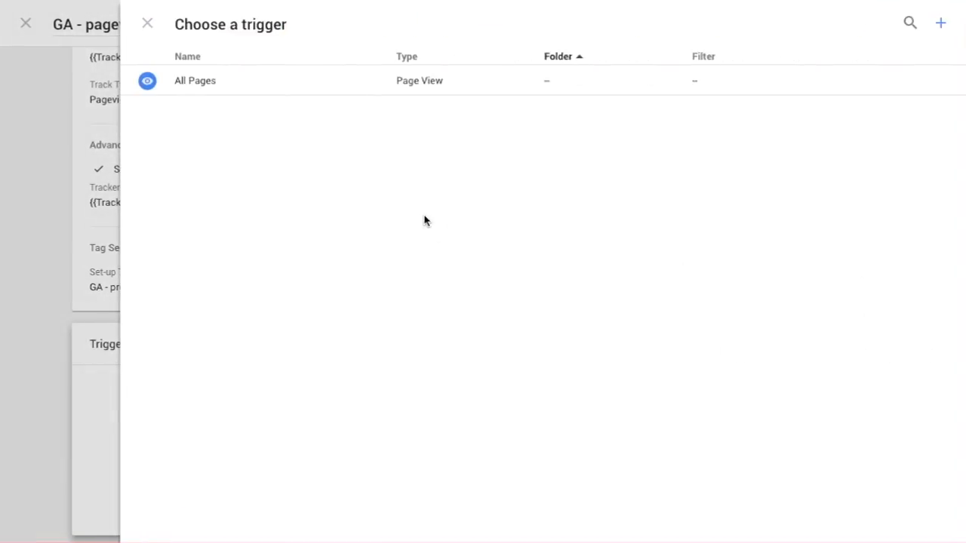
{"action": "left_click", "coordinate": [181, 89]}
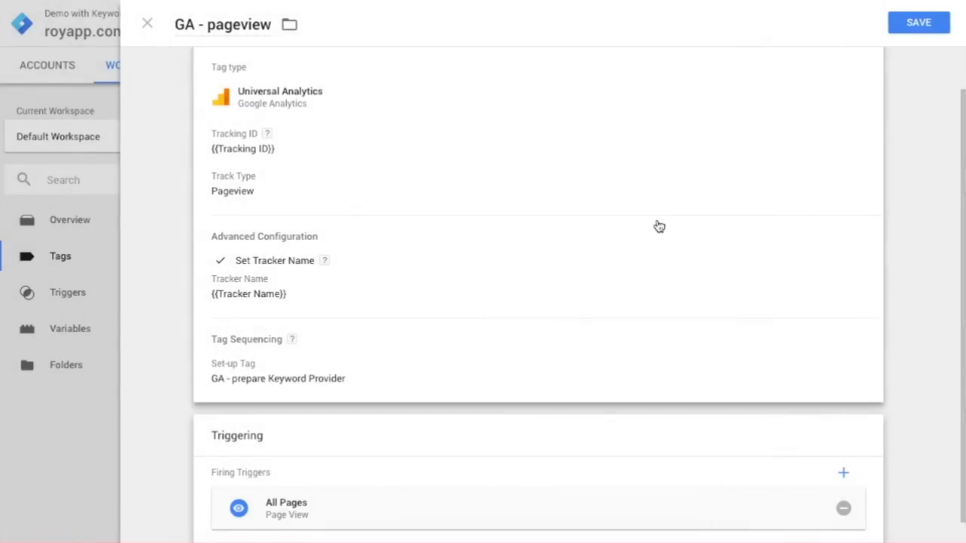
{"action": "left_click", "coordinate": [919, 22]}
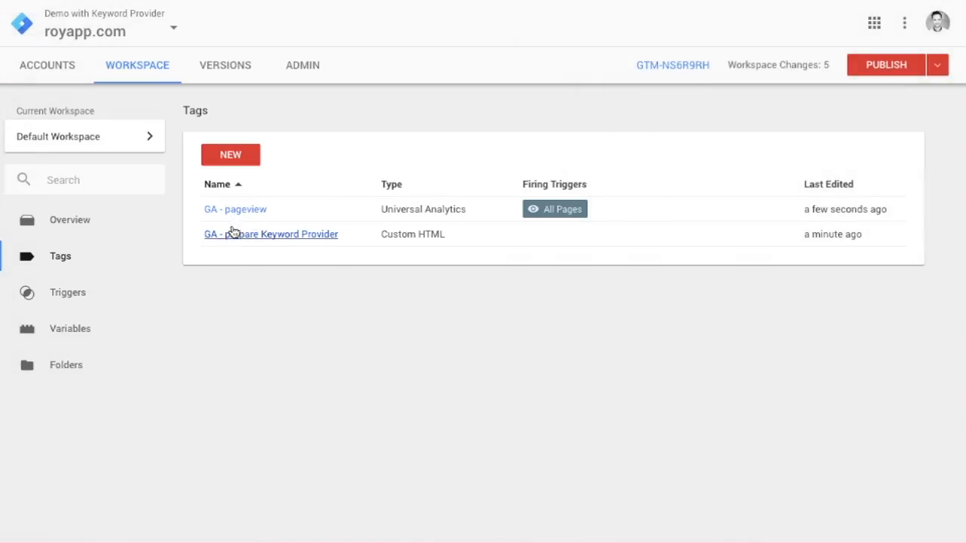
Step: Check the triggering section of the GA - prepare Keyword Provider tag and return to the tag list
{"action": "left_click", "coordinate": [236, 235]}
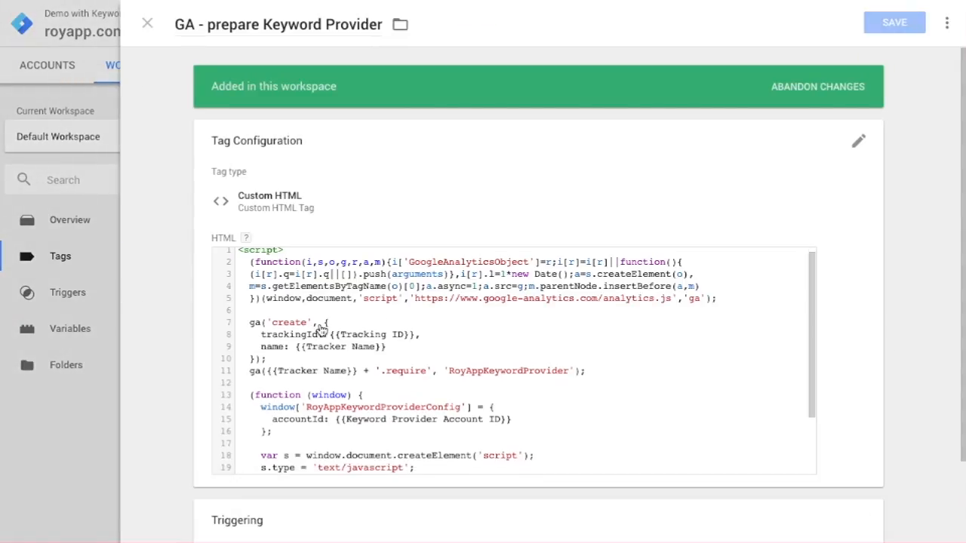
{"action": "scroll", "coordinate": [212, 455], "scroll_direction": "down", "scroll_amount": 2}
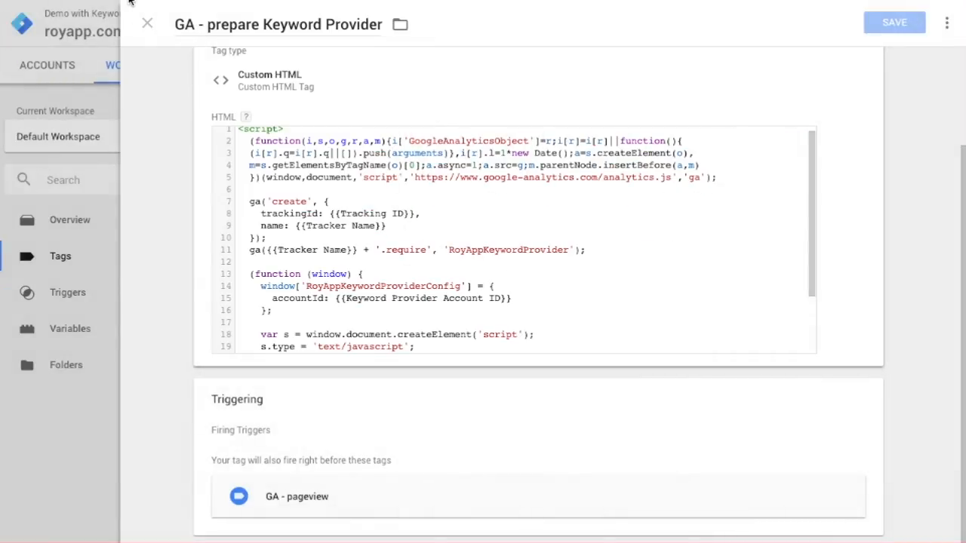
{"action": "left_click", "coordinate": [147, 26]}
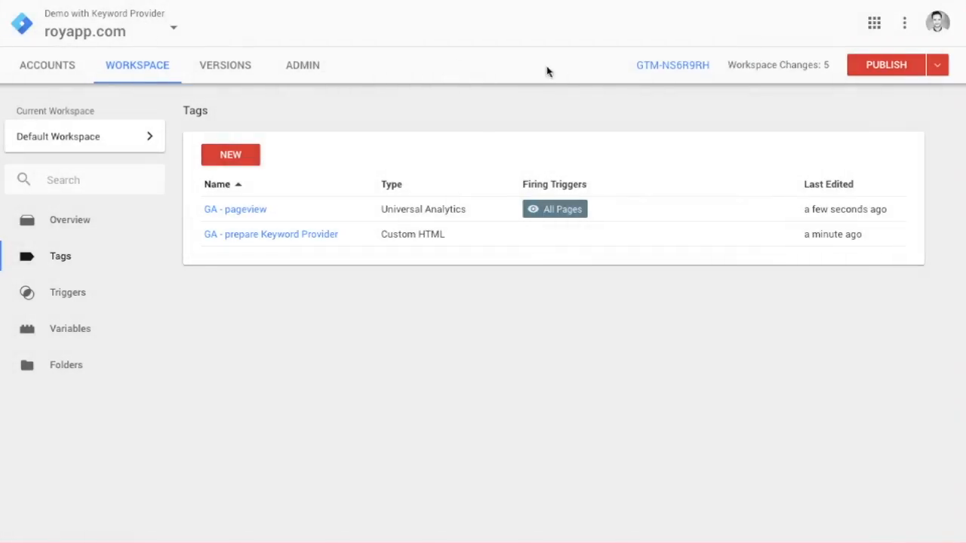
Step: Enter a version name beginning with "Added G" and publish the workspace changes to the Live environment
{"action": "left_click", "coordinate": [878, 67]}
{"action": "left_click", "coordinate": [372, 114]}
{"action": "left_click", "coordinate": [330, 142]}
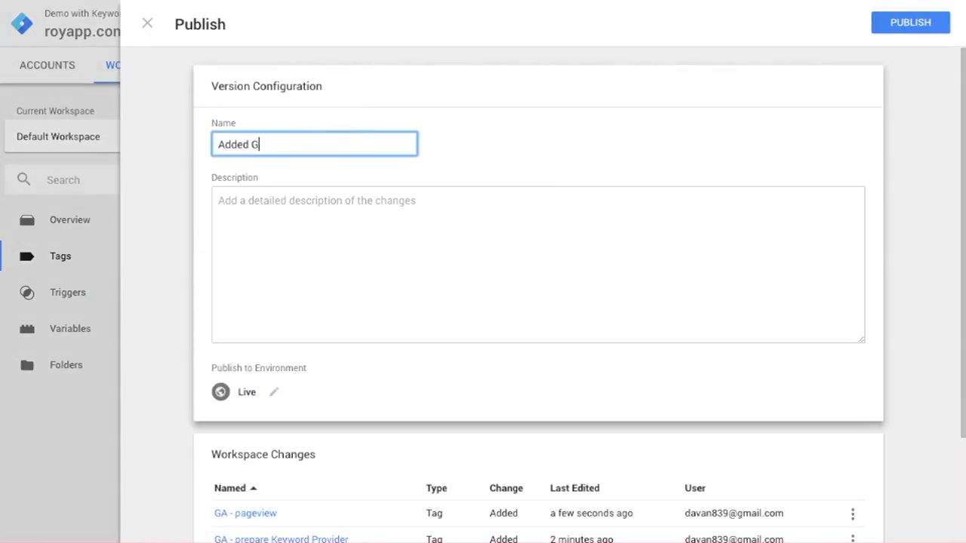
{"action": "left_click", "coordinate": [930, 27]}
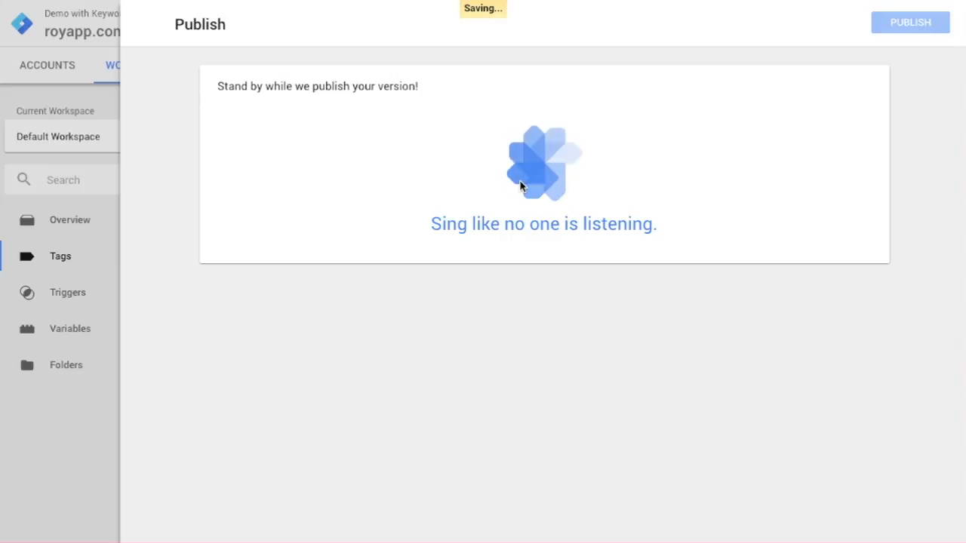